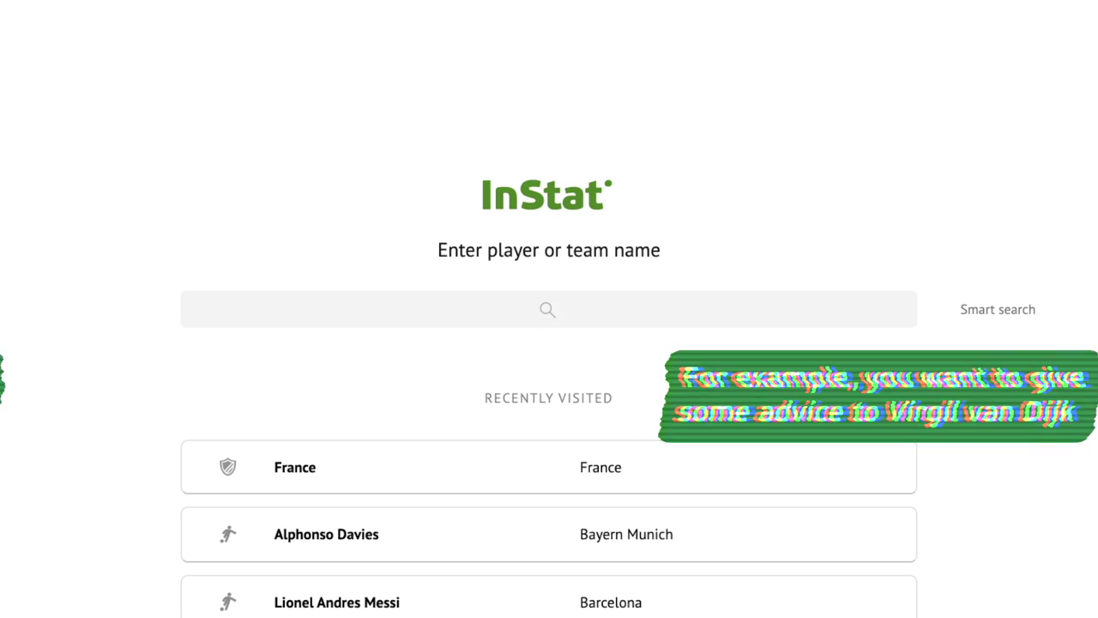
Step: Search for Virgil Van Dijk and open V. van Dijk's Liverpool FC player profile
click(649, 316)
text(Virgil Van Dijk)
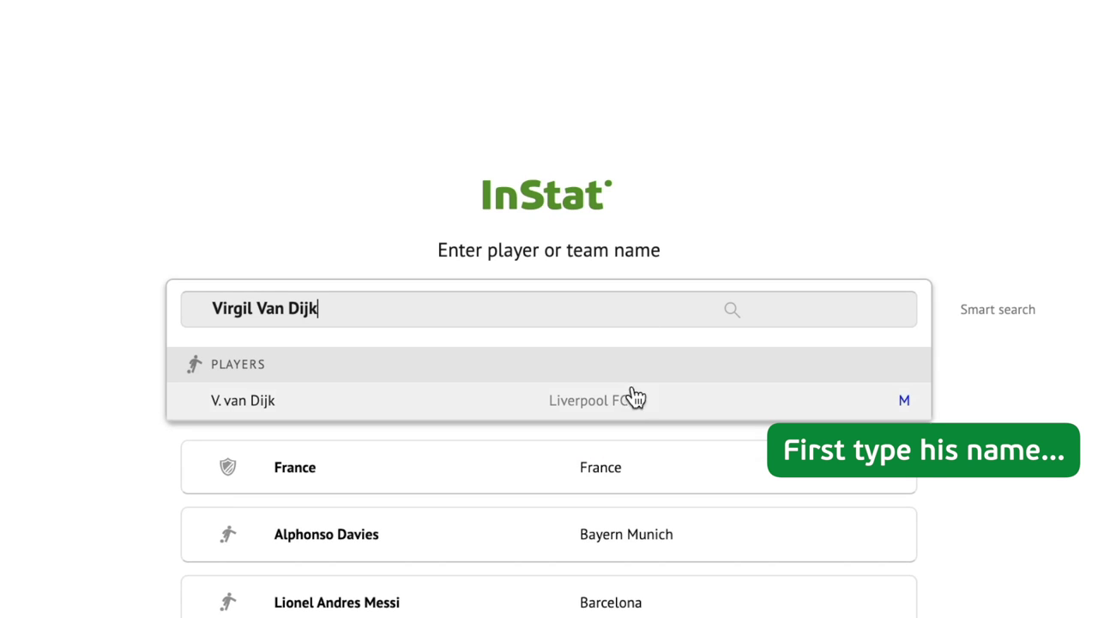
click(639, 410)
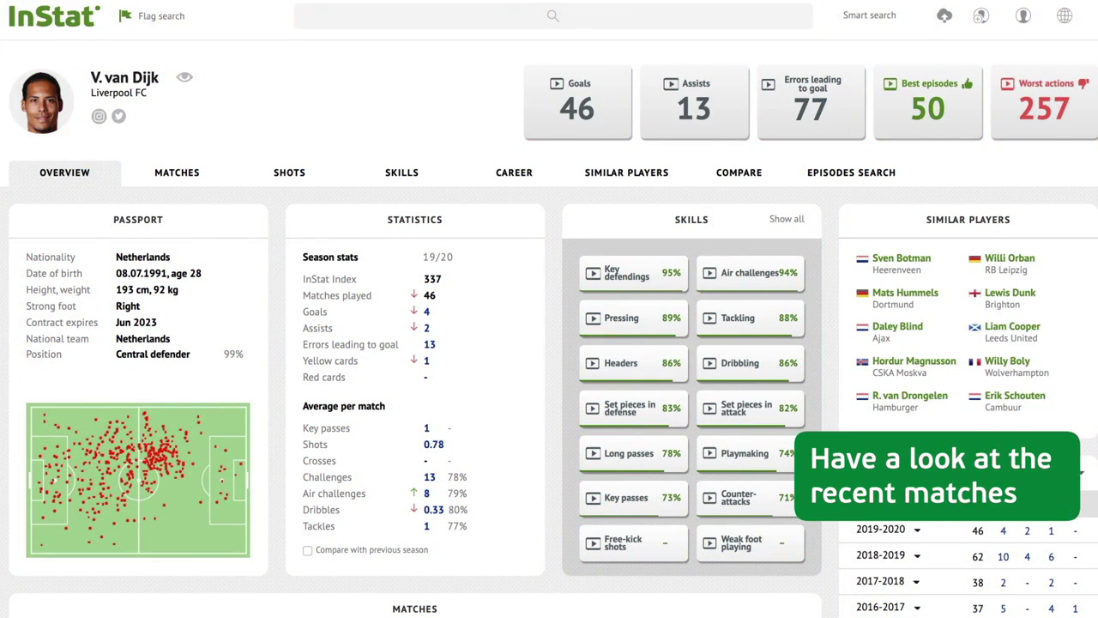
Step: Play all van Dijk's actions from the Liverpool 2:3 Atletico Madrid match as a 108-episode playlist
scroll(549, 343, down, 2)
scroll(549, 343, down, 1)
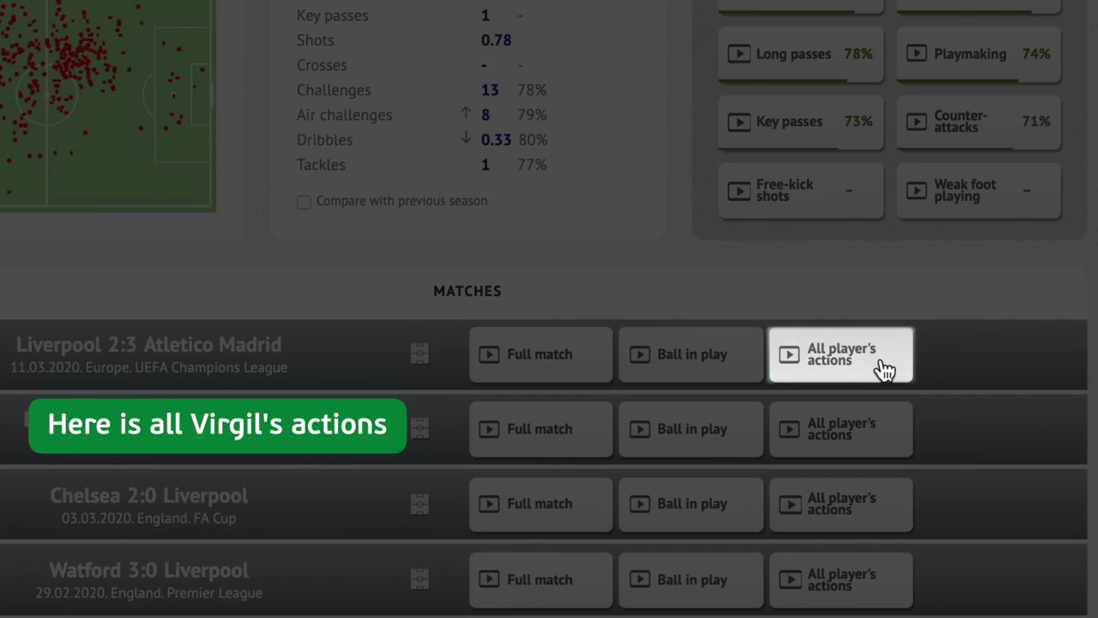
click(884, 368)
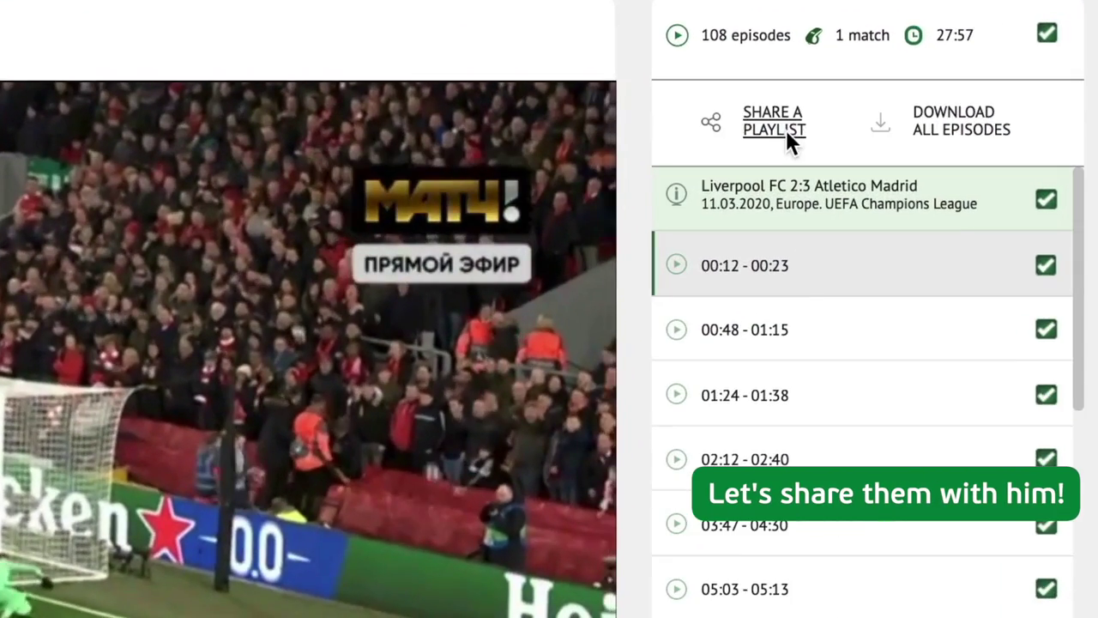
Step: Share the playlist by e-mail, entering the player's e-mail address as the recipient
click(786, 129)
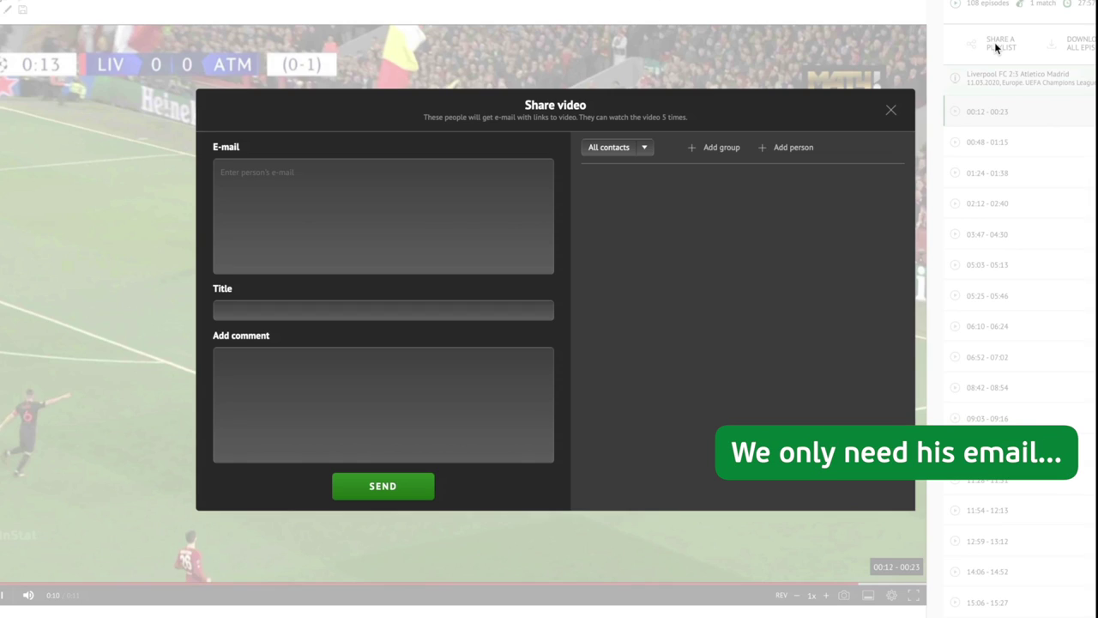
click(450, 183)
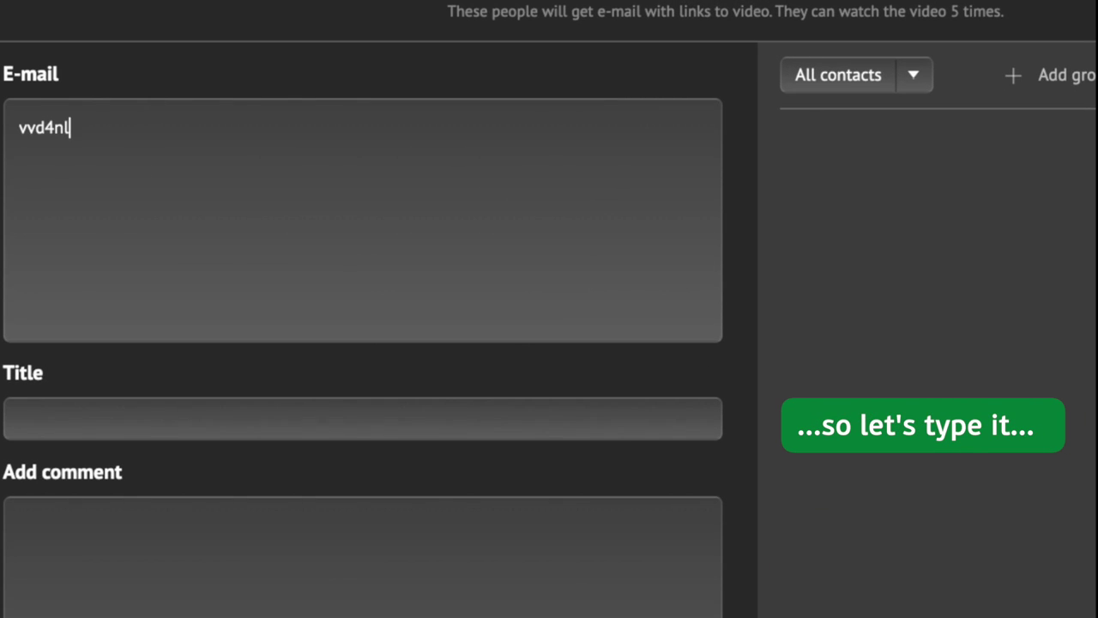
key(Return)
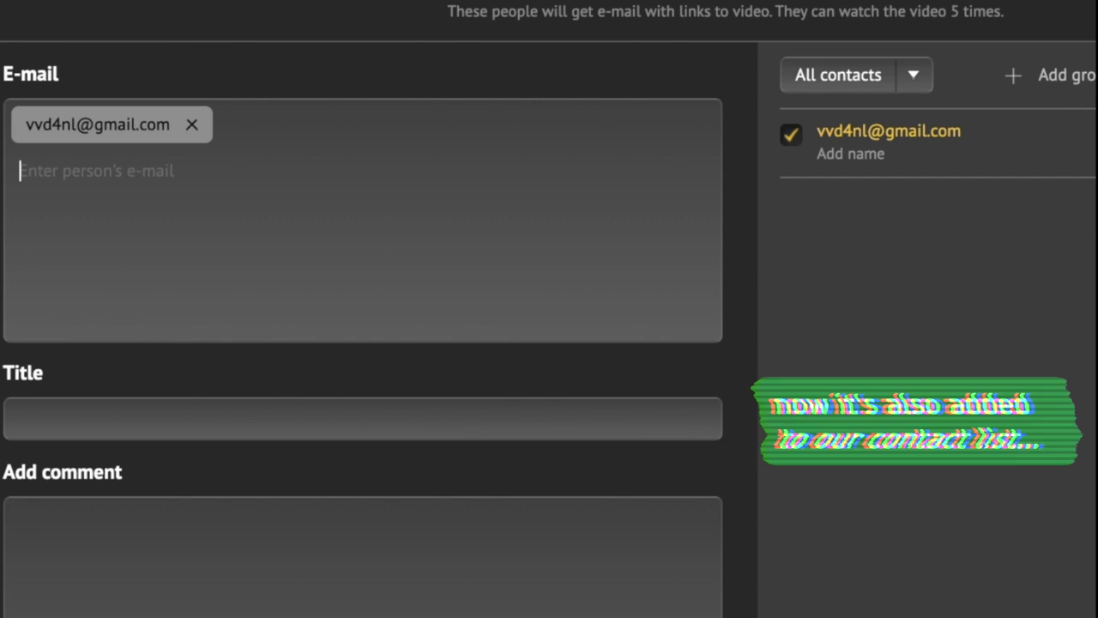
Step: Save the new recipient as a contact under the player's name
click(849, 155)
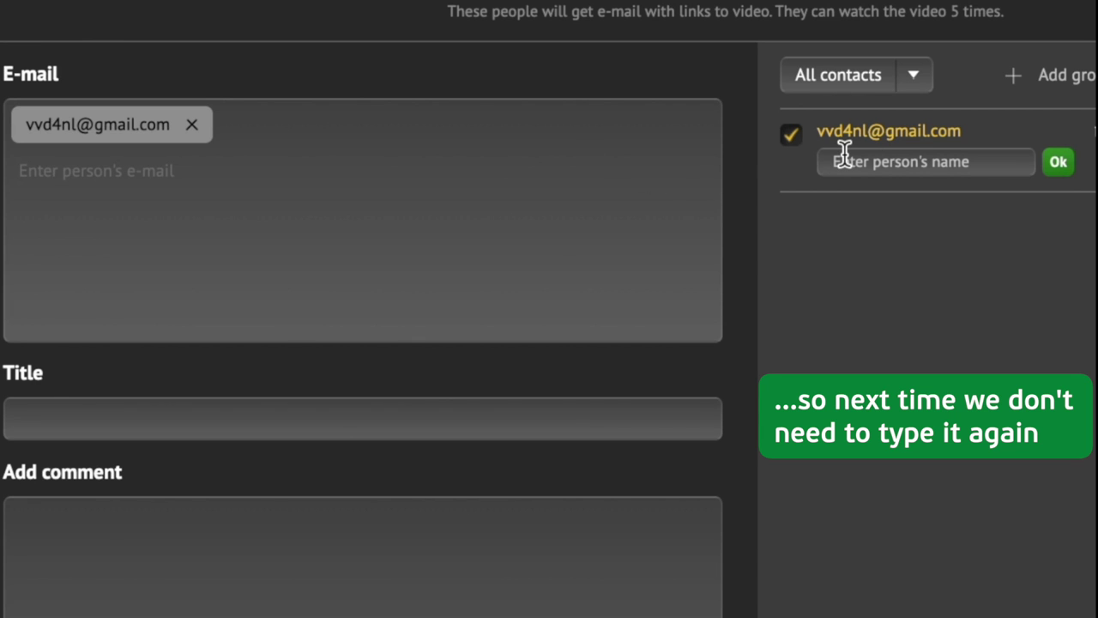
text(Virgil Van Dijk)
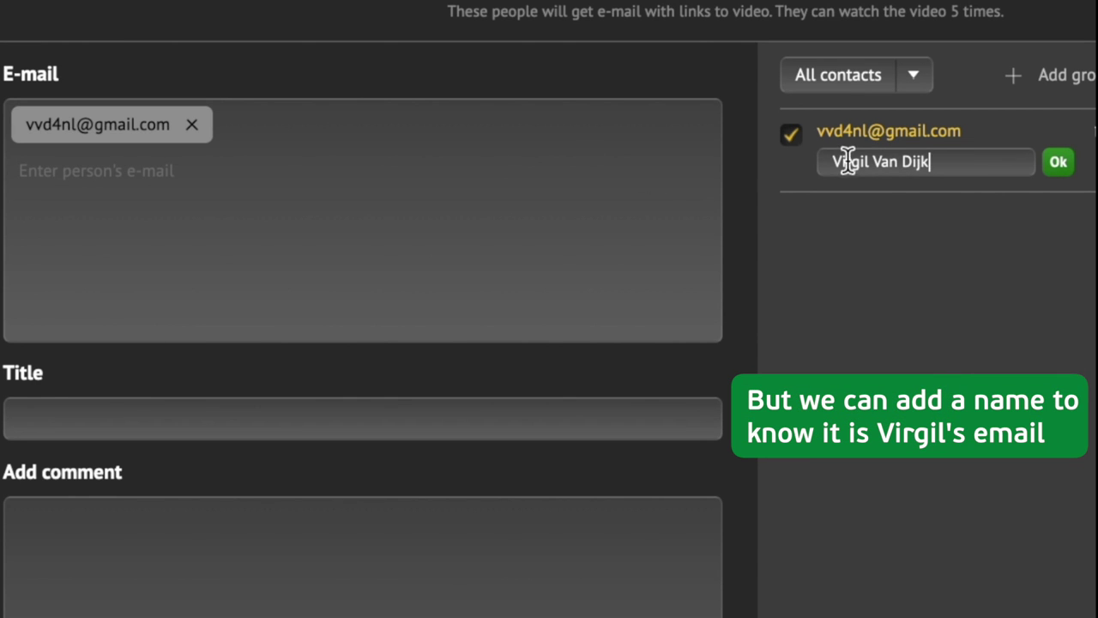
click(1057, 162)
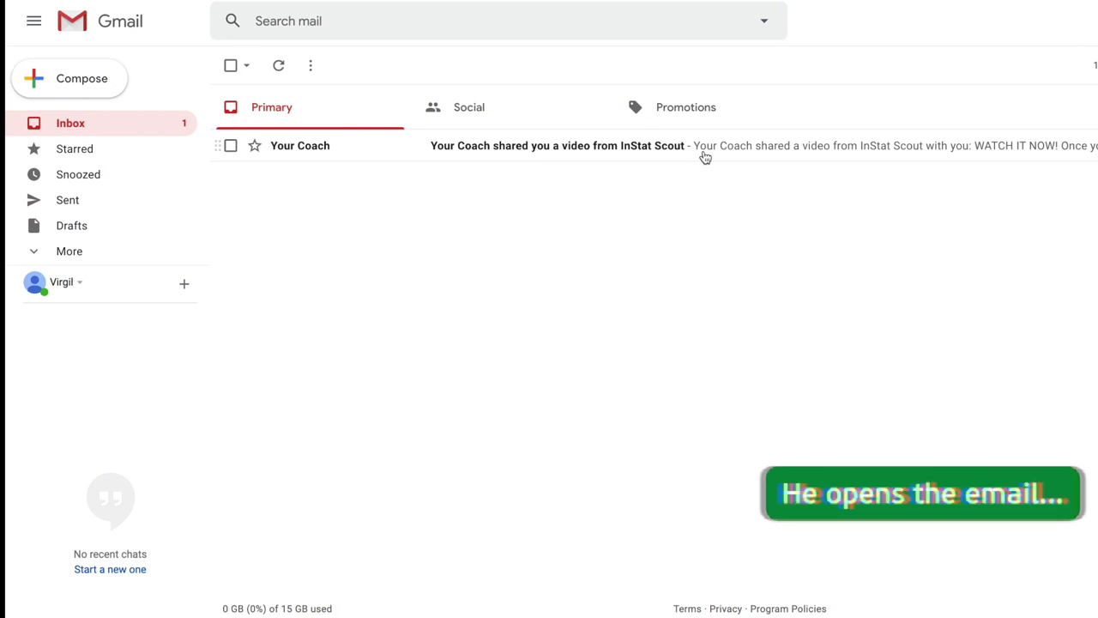
Step: In Gmail, open the Your Coach shared-video e-mail and follow WATCH IT NOW! to the clips
click(704, 154)
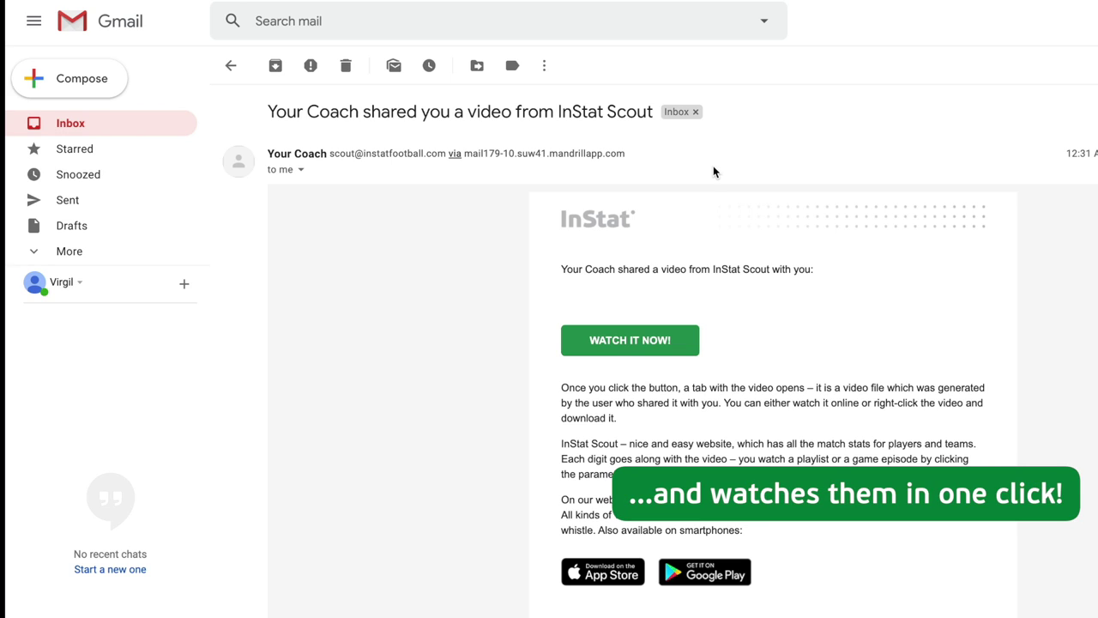
click(645, 341)
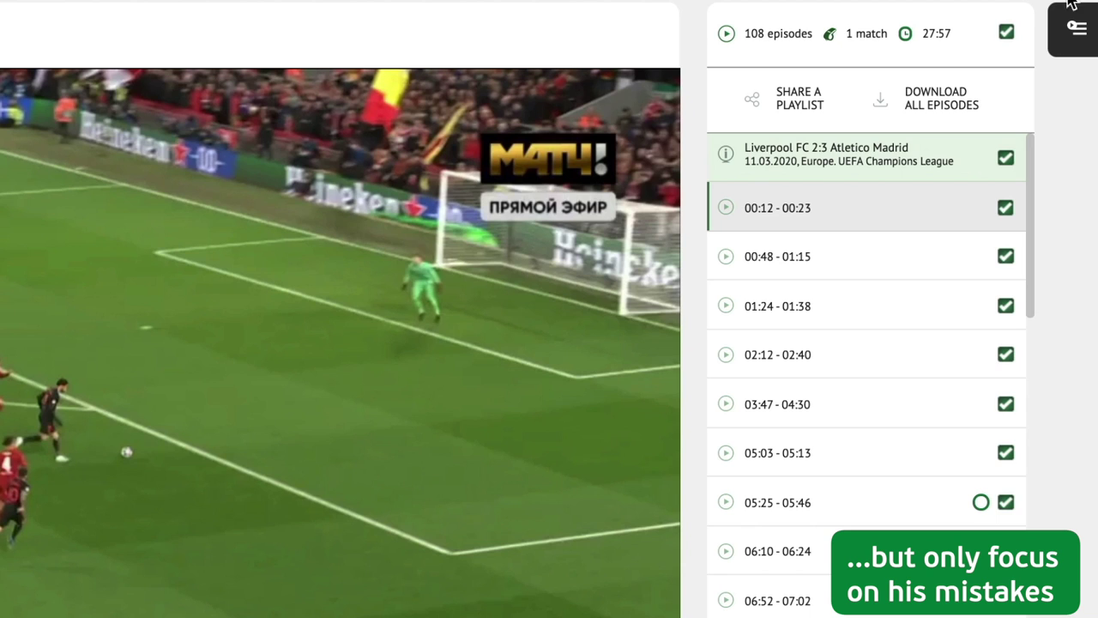
Step: Keep only episodes 00:12, 00:48, 01:24 and 05:03 checked, then bring up the Share video form
click(1062, 37)
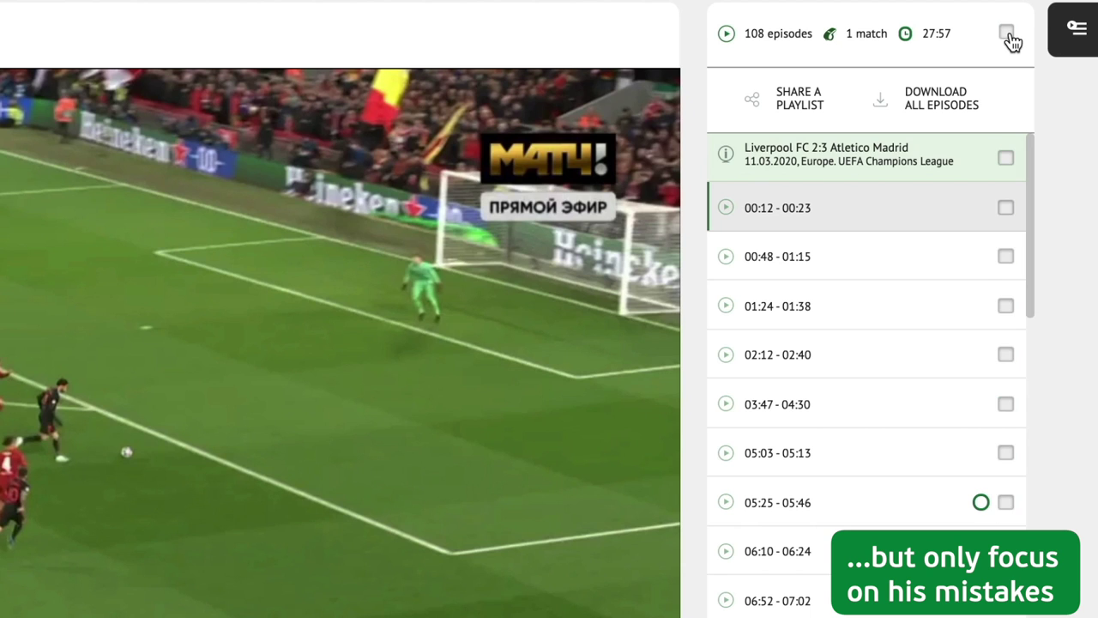
click(1007, 208)
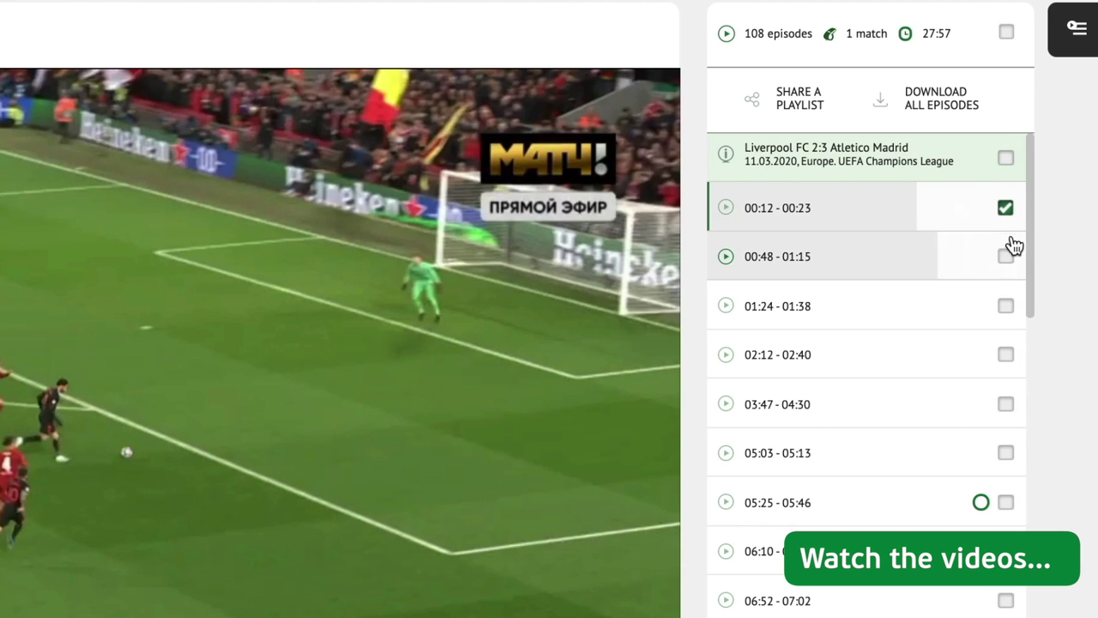
click(1006, 259)
click(1007, 309)
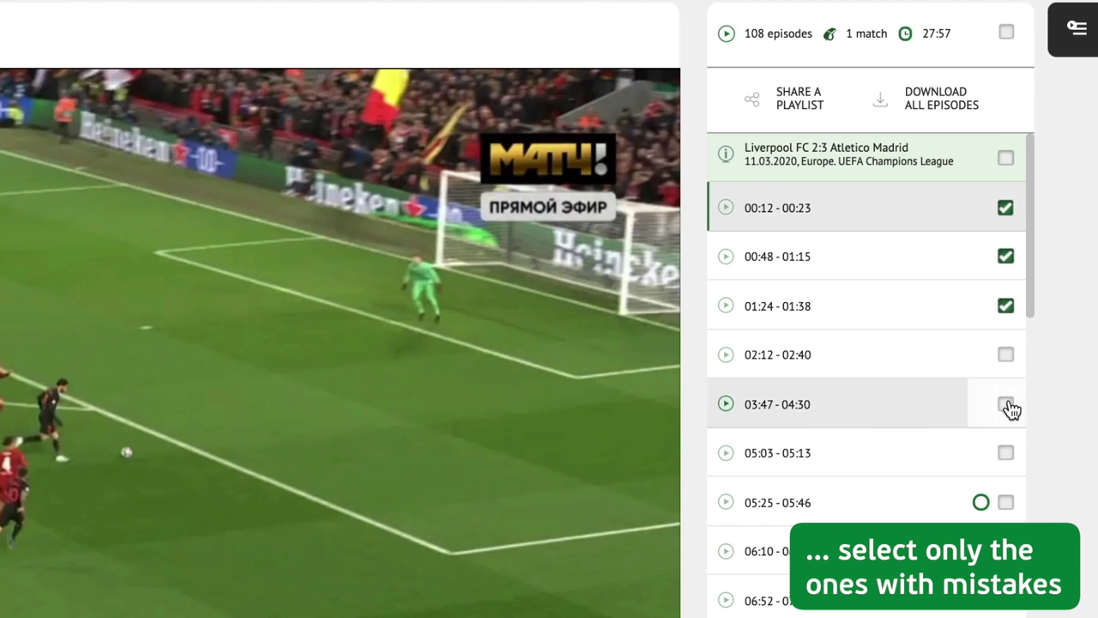
click(1006, 454)
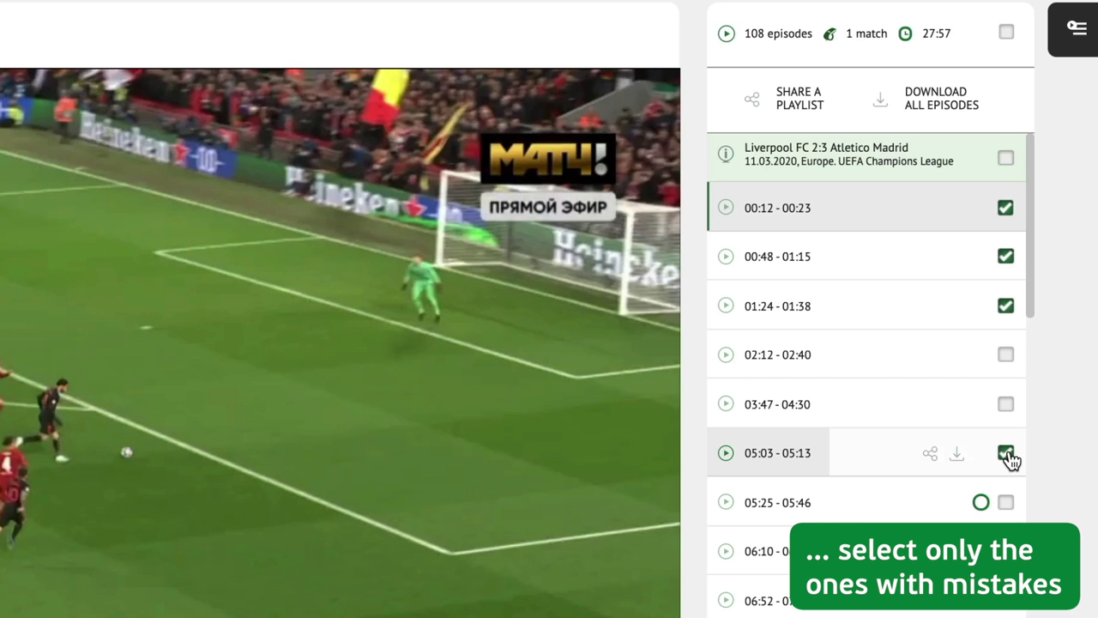
click(800, 118)
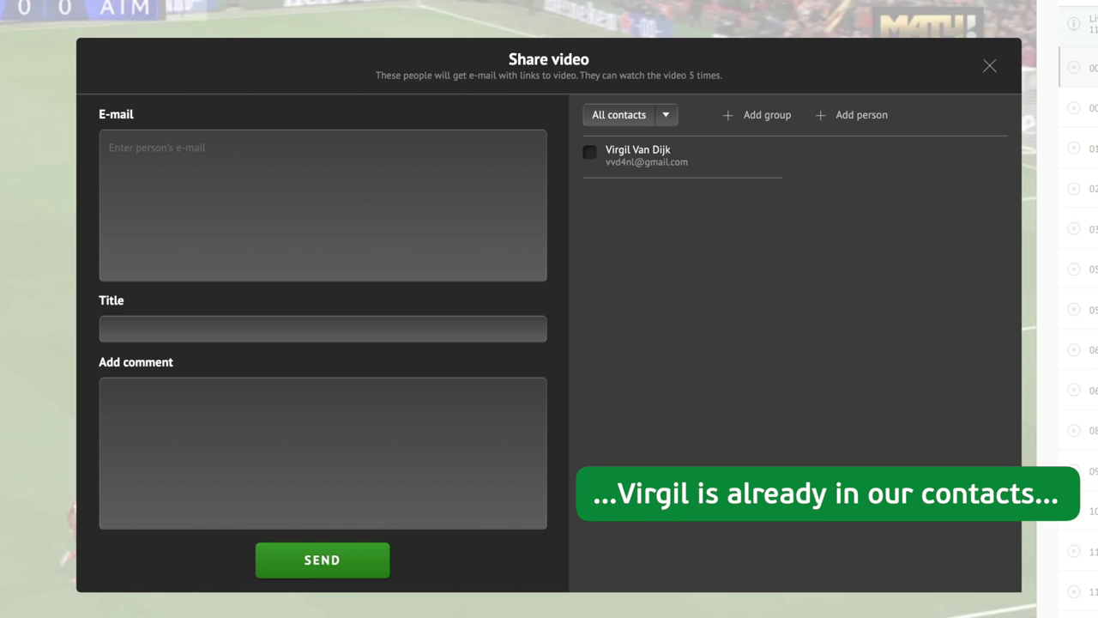
Step: Pick the saved player contact as recipient and begin the title 'Your mistakes in the Atletico game'
click(589, 158)
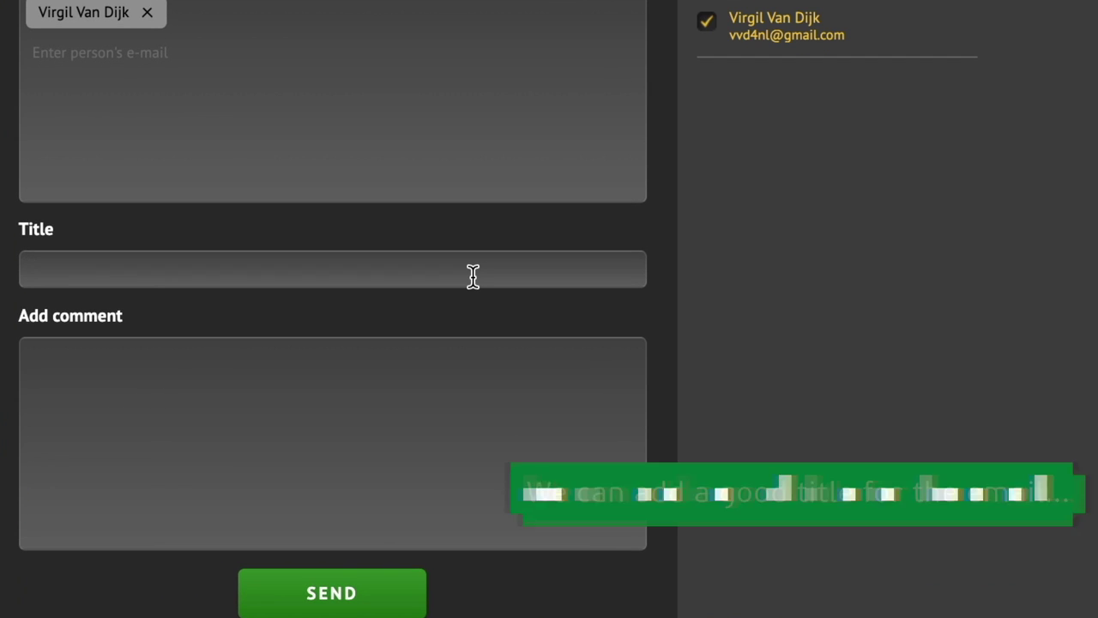
text(Your mistakes in the A)
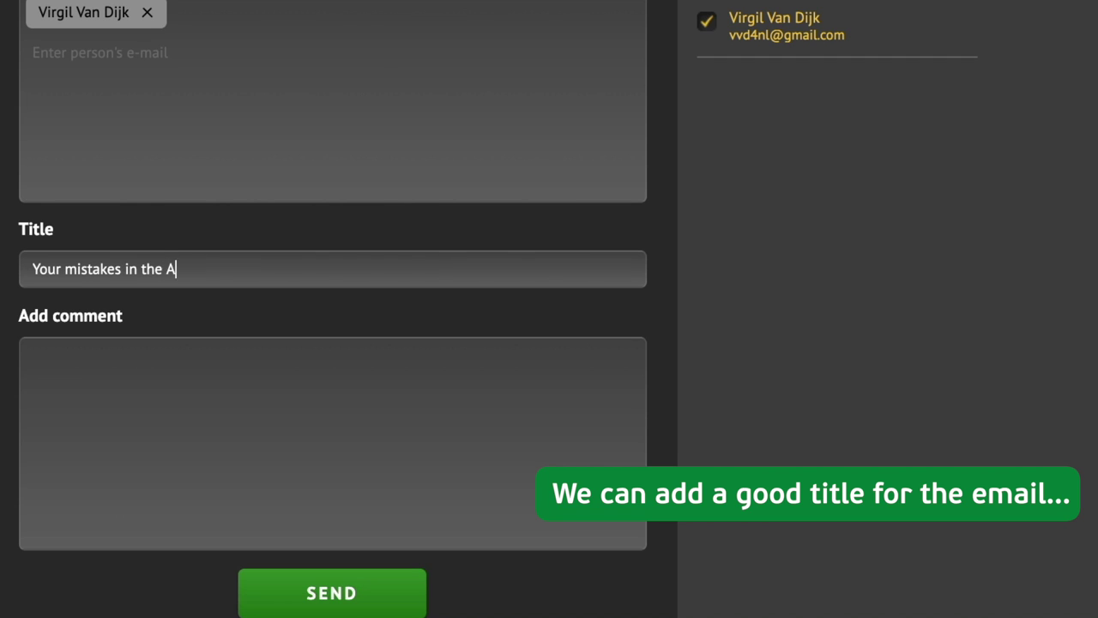
text(Watch this and make sure t)
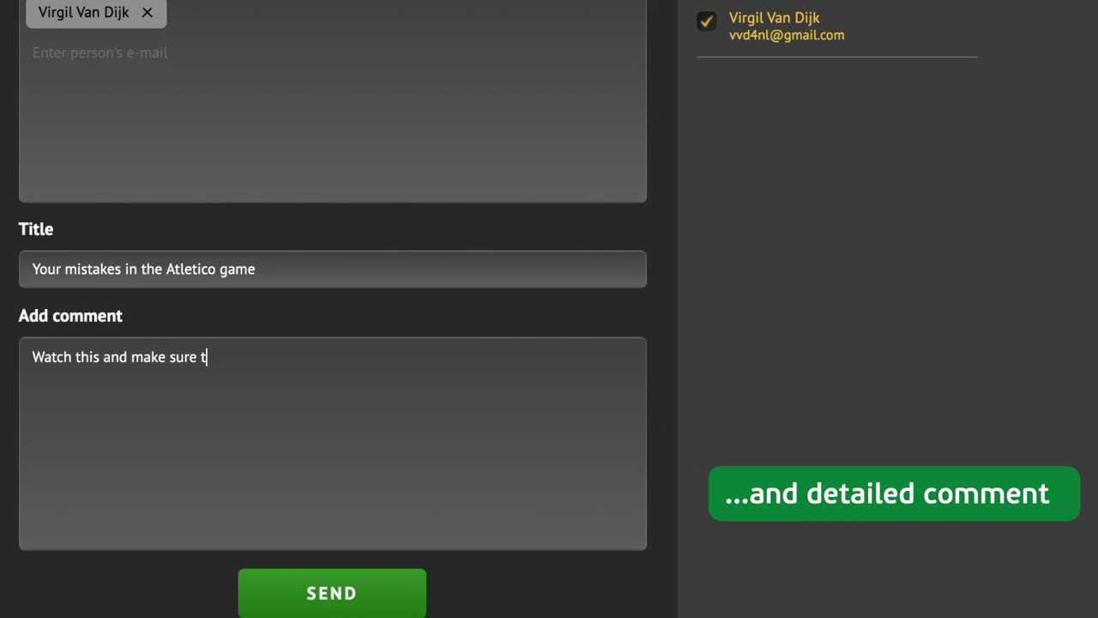
text(s again)
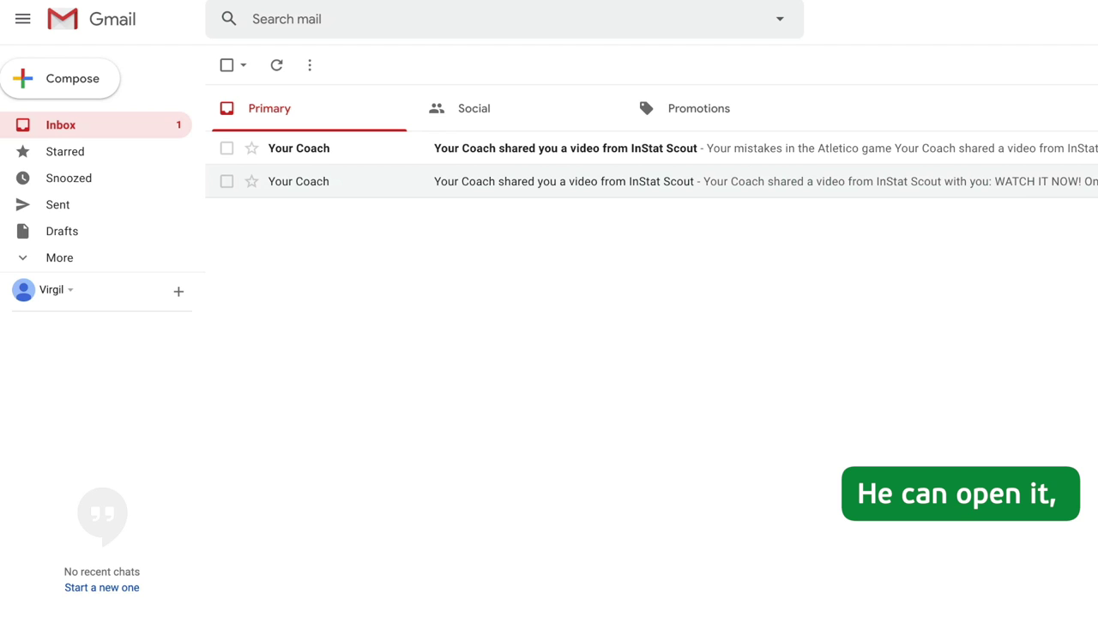
Step: Open the newest Your Coach e-mail about the Atletico game mistakes in Gmail
click(1001, 162)
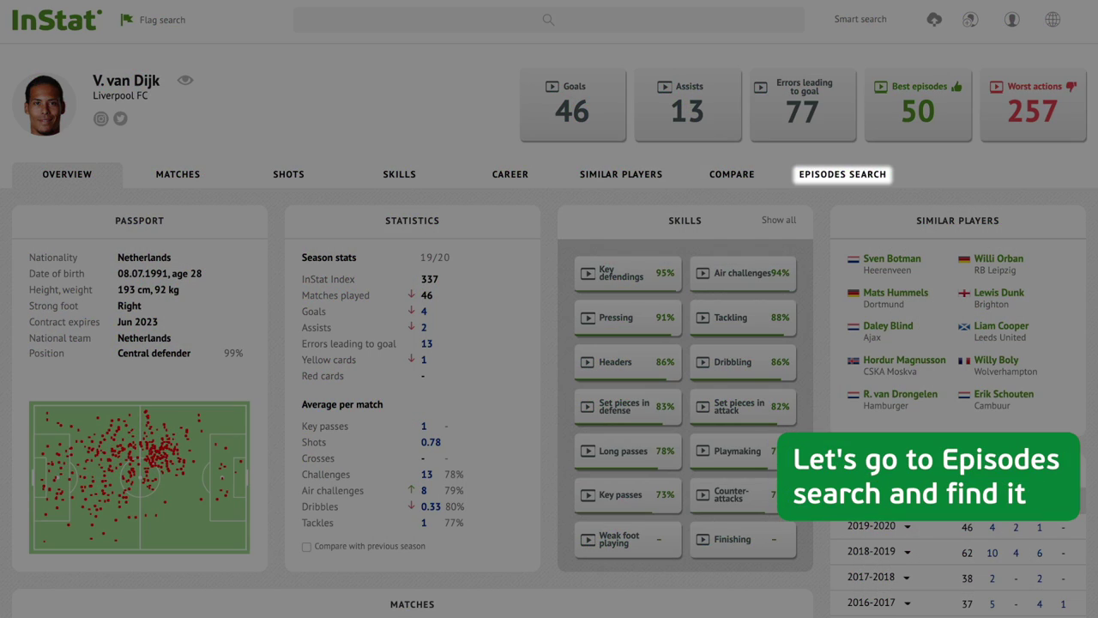
Step: Filter Lost balls in the three own-half zones of a 6-zone pitch and play all 34 episodes
click(843, 174)
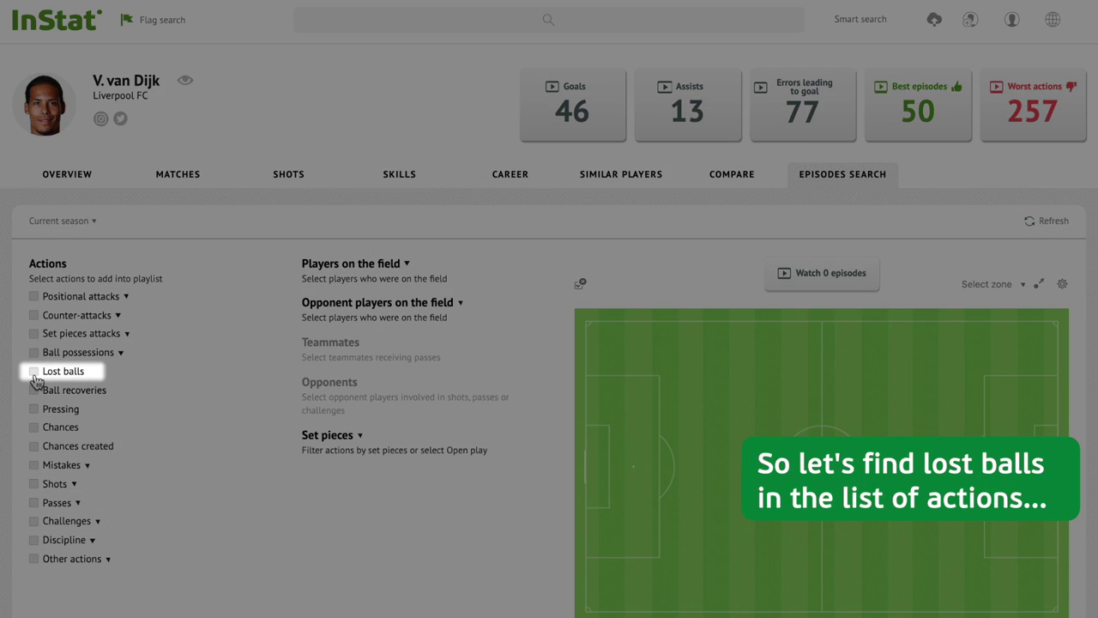
click(34, 372)
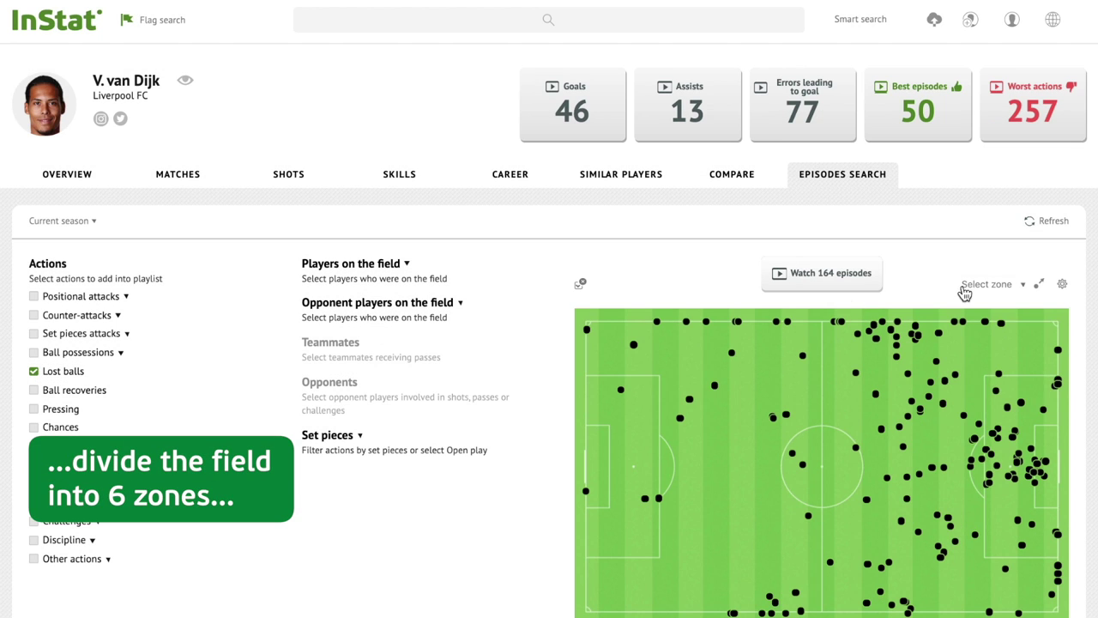
click(966, 290)
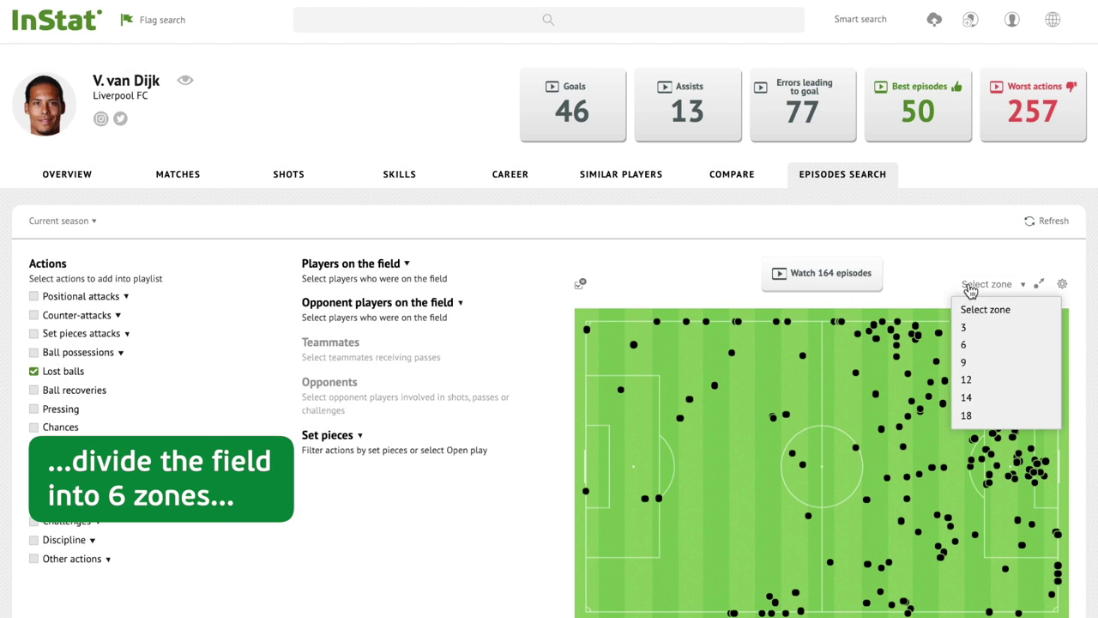
click(969, 347)
click(642, 378)
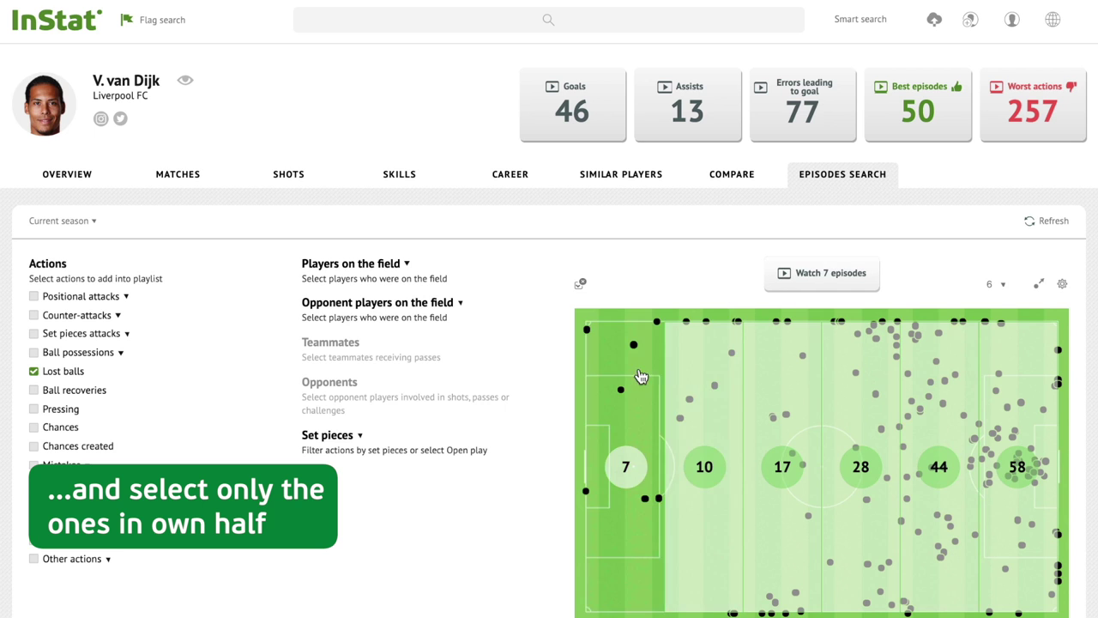
click(708, 386)
click(766, 390)
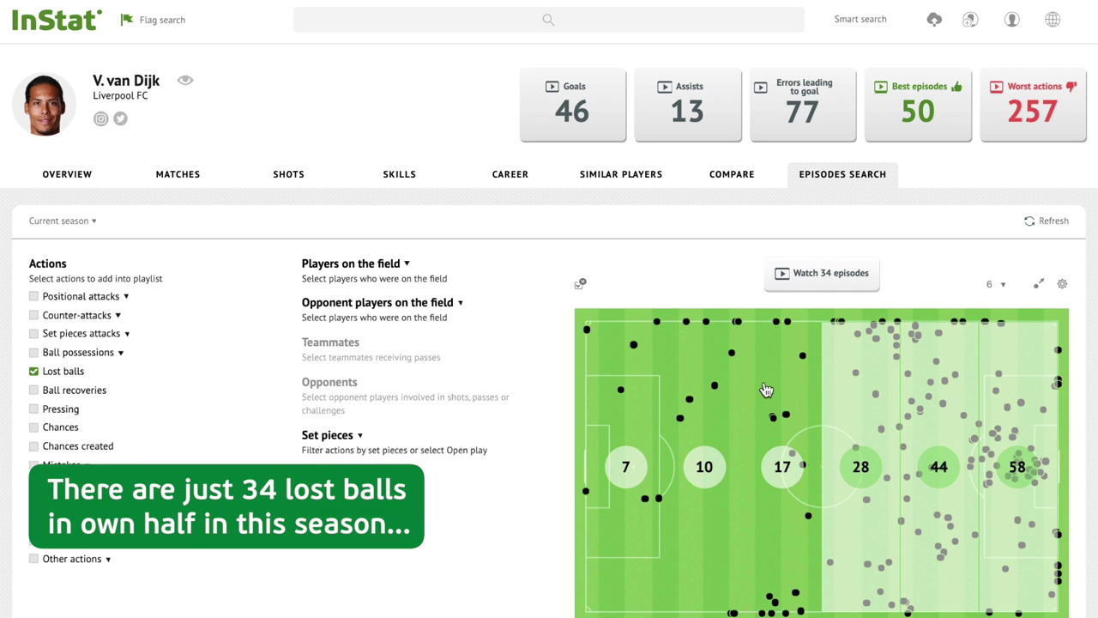
click(820, 283)
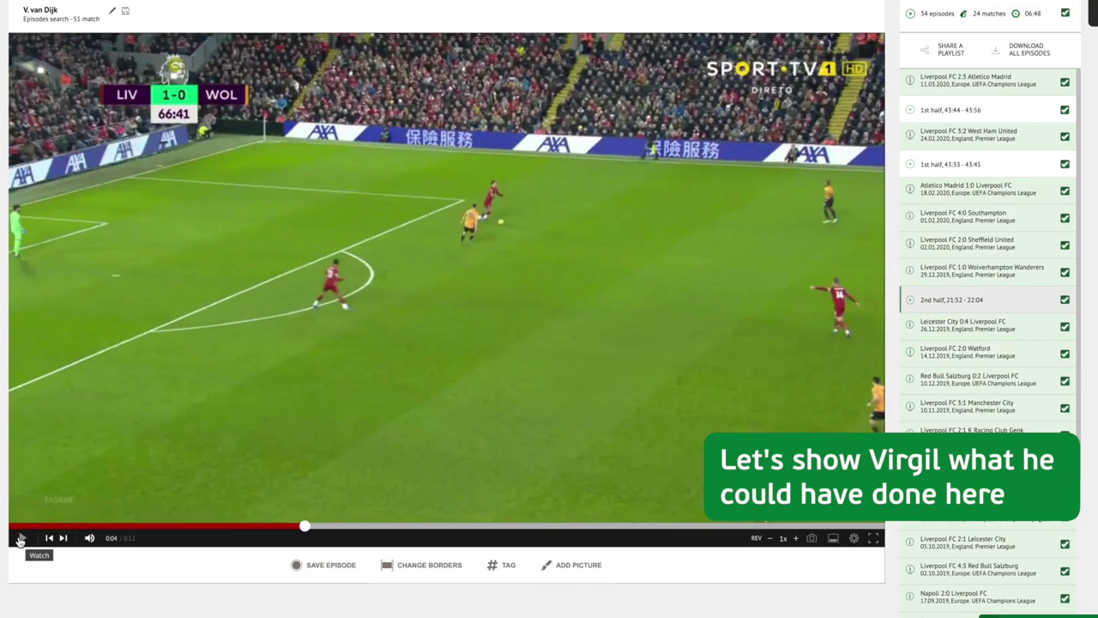
Step: Draw and save a pass arrow on the Wolverhampton clip, then share the 2nd half 21:52 episode
click(563, 568)
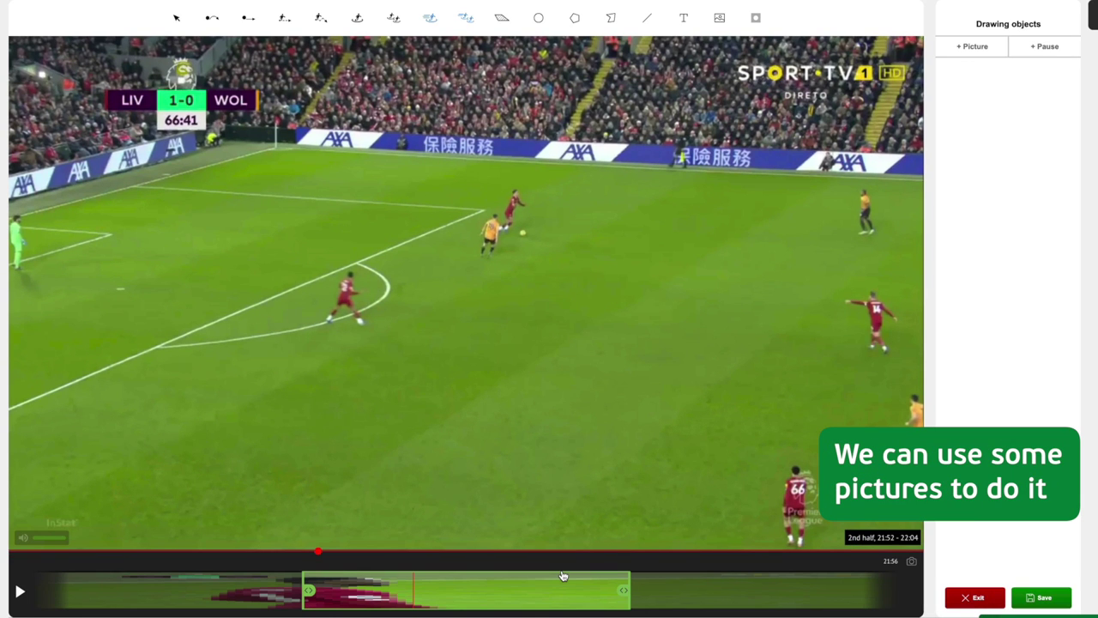
click(250, 20)
mouse_move(543, 242)
mouse_down()
mouse_move(844, 334)
mouse_move(388, 323)
mouse_move(710, 470)
mouse_move(766, 517)
mouse_up()
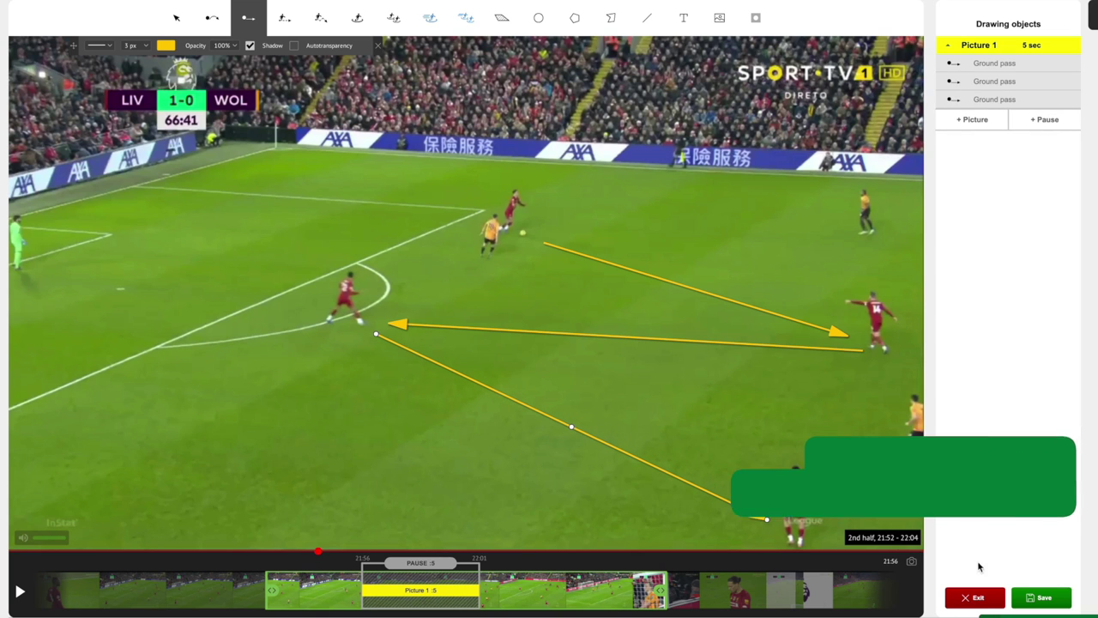
click(1027, 597)
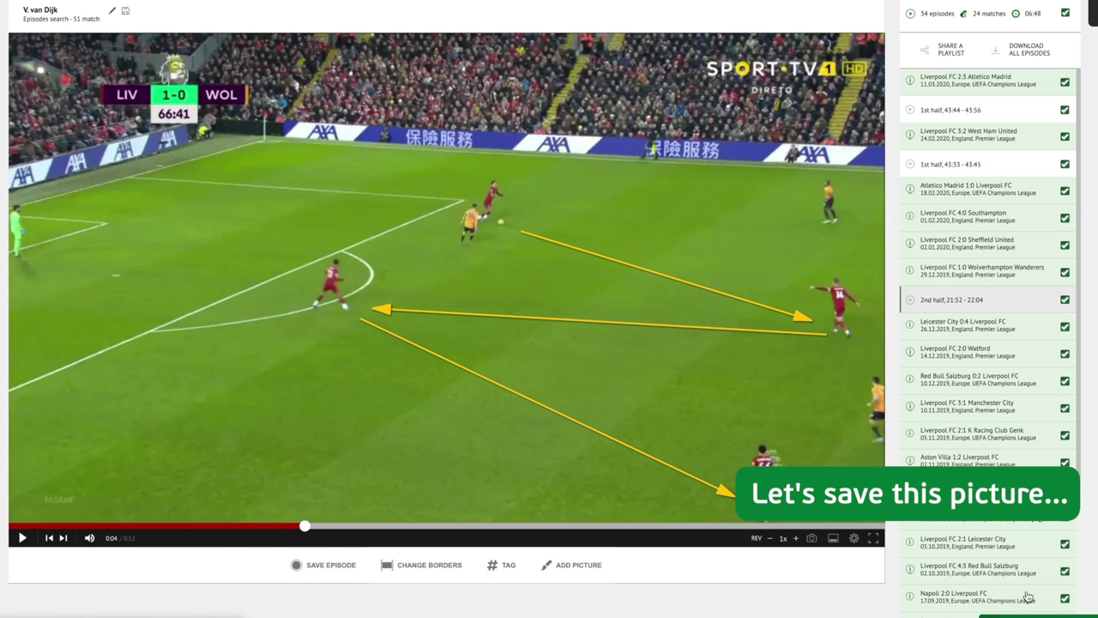
mouse_move(1034, 300)
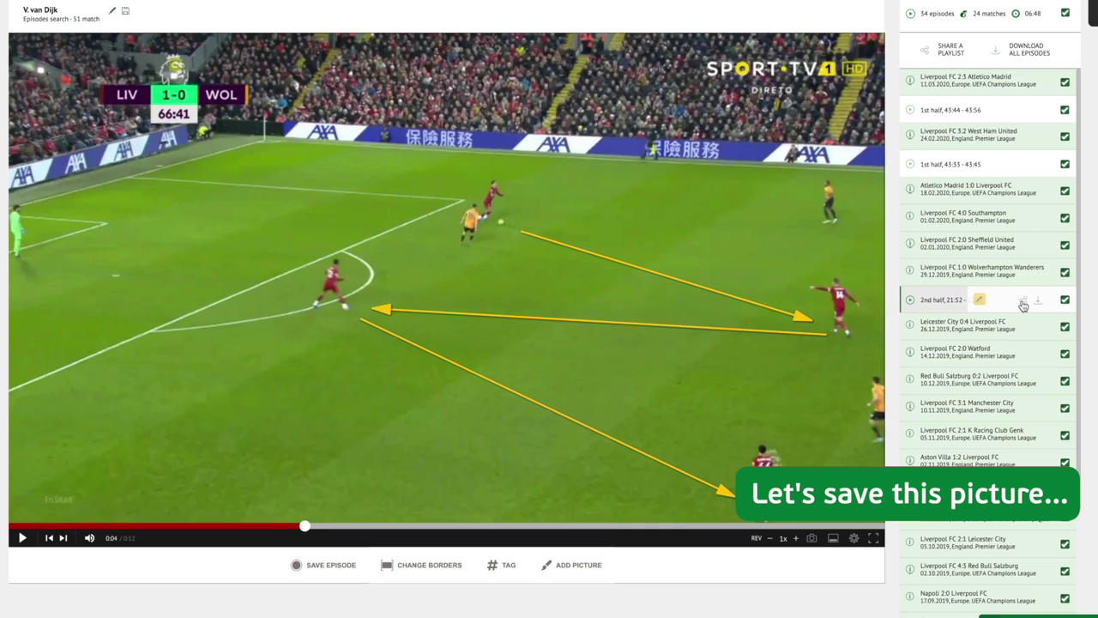
click(1023, 302)
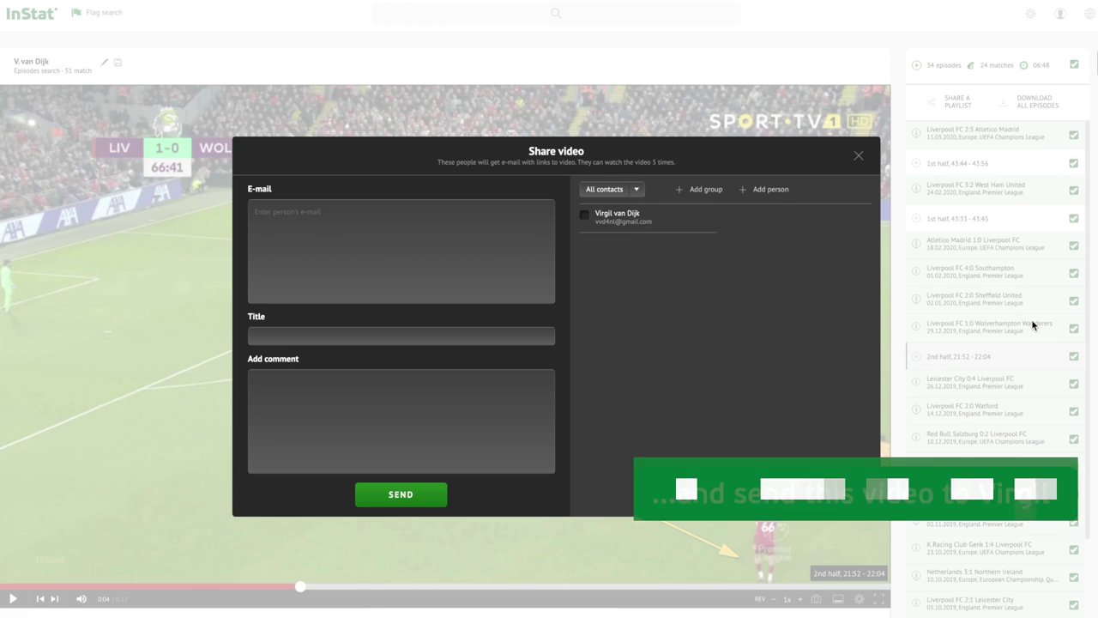
Step: Select the saved player contact as recipient of the annotated Wolverhampton clip
click(586, 216)
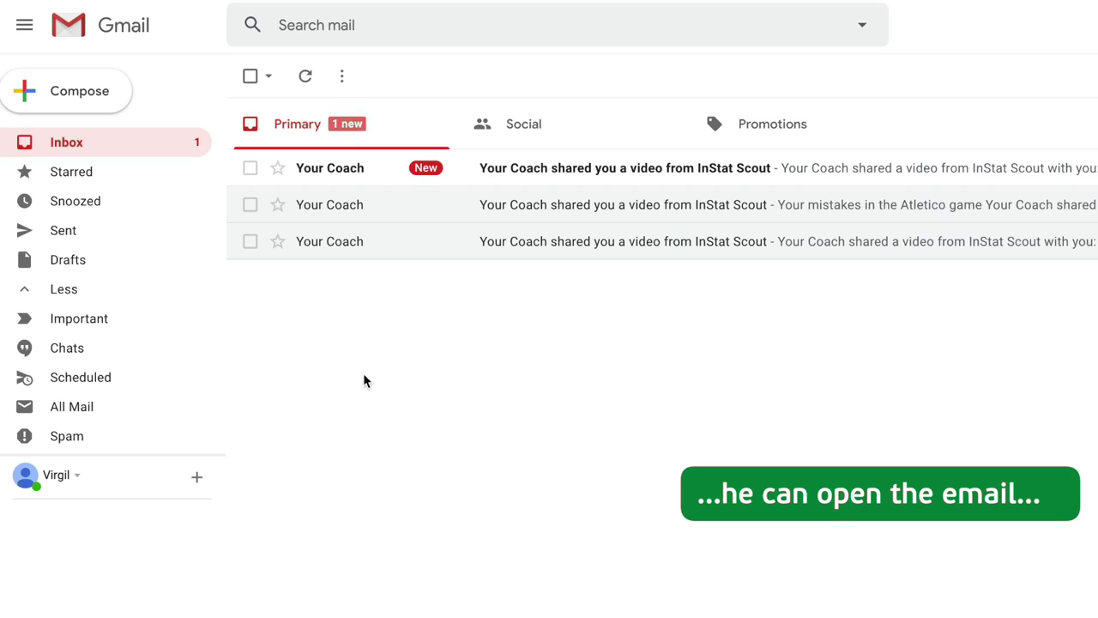
Step: Open the newest 'Your Coach shared you a video from InStat Scout' email
click(483, 168)
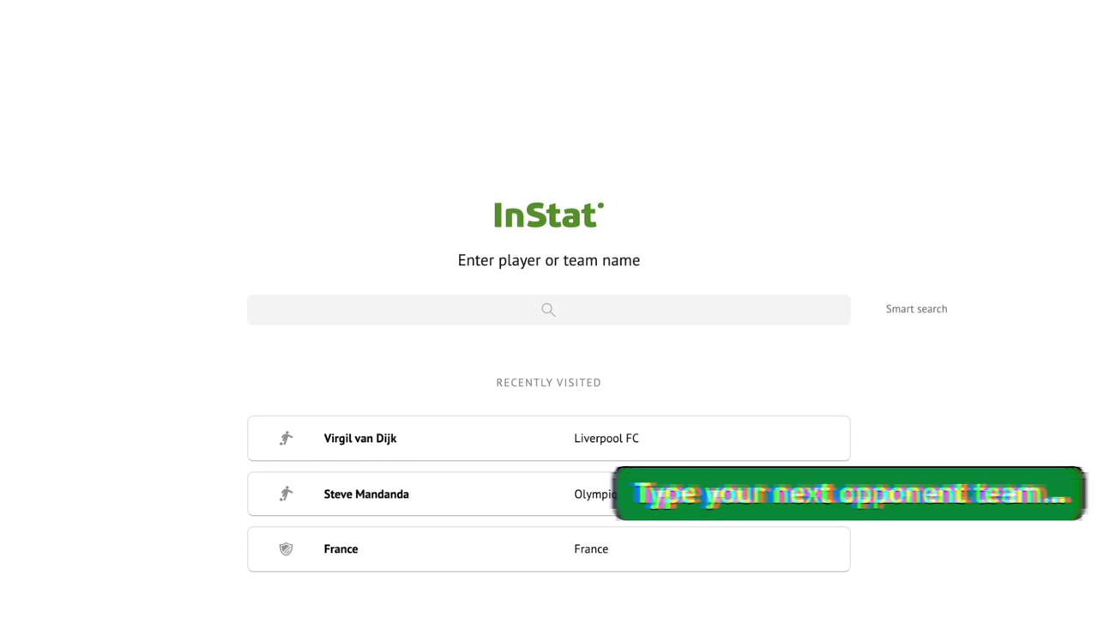
Step: Search for 'Everton' and open the Everton FC (England) team page
click(553, 312)
text(Everton fc)
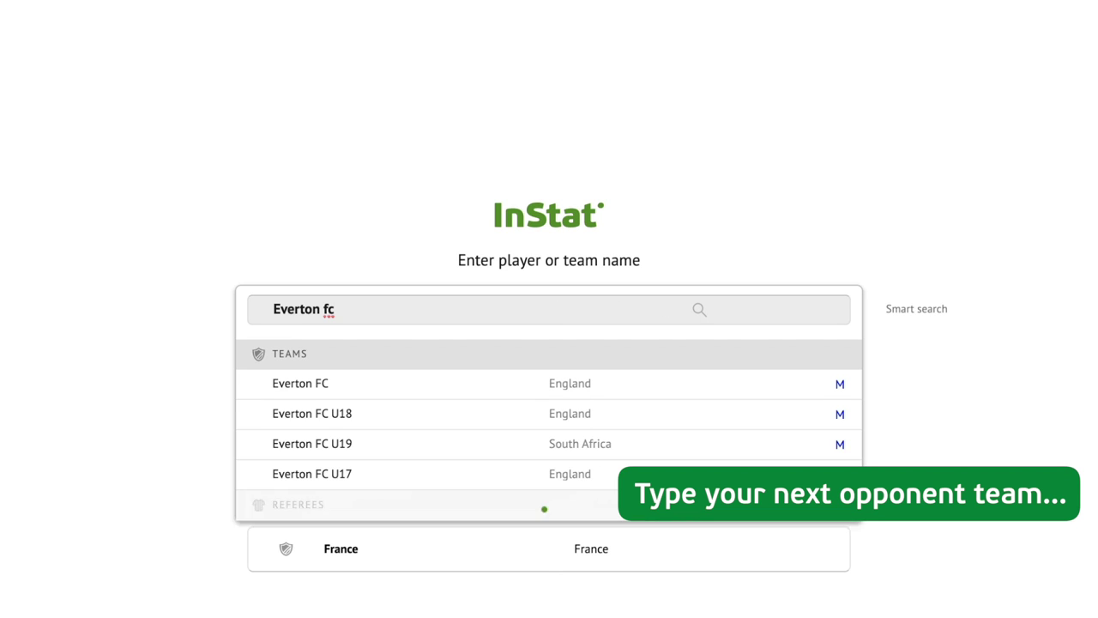
click(547, 388)
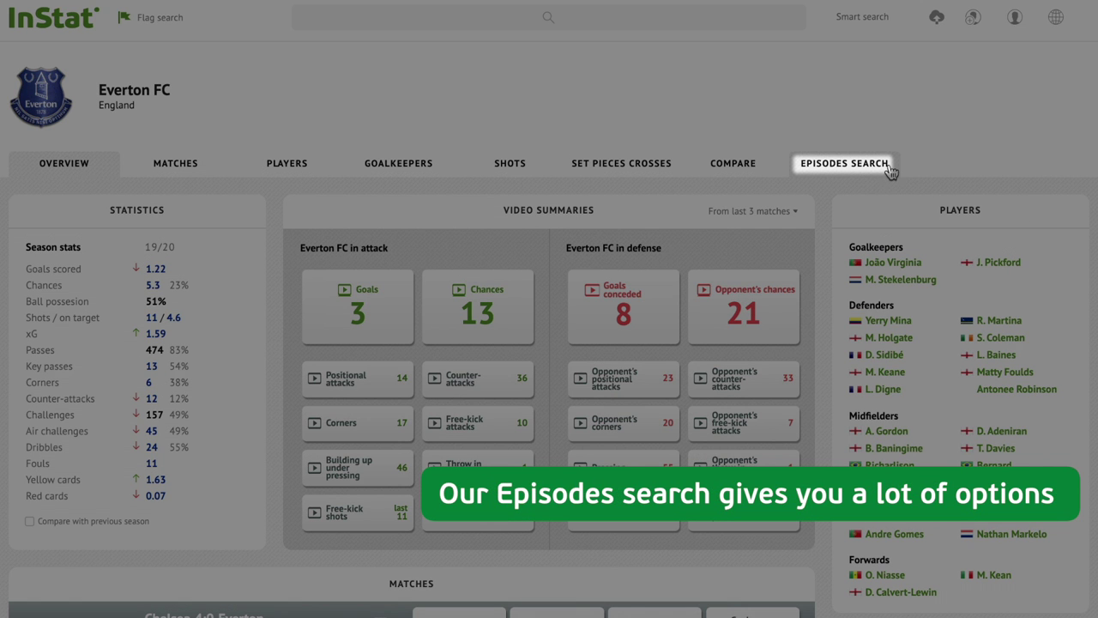
click(889, 170)
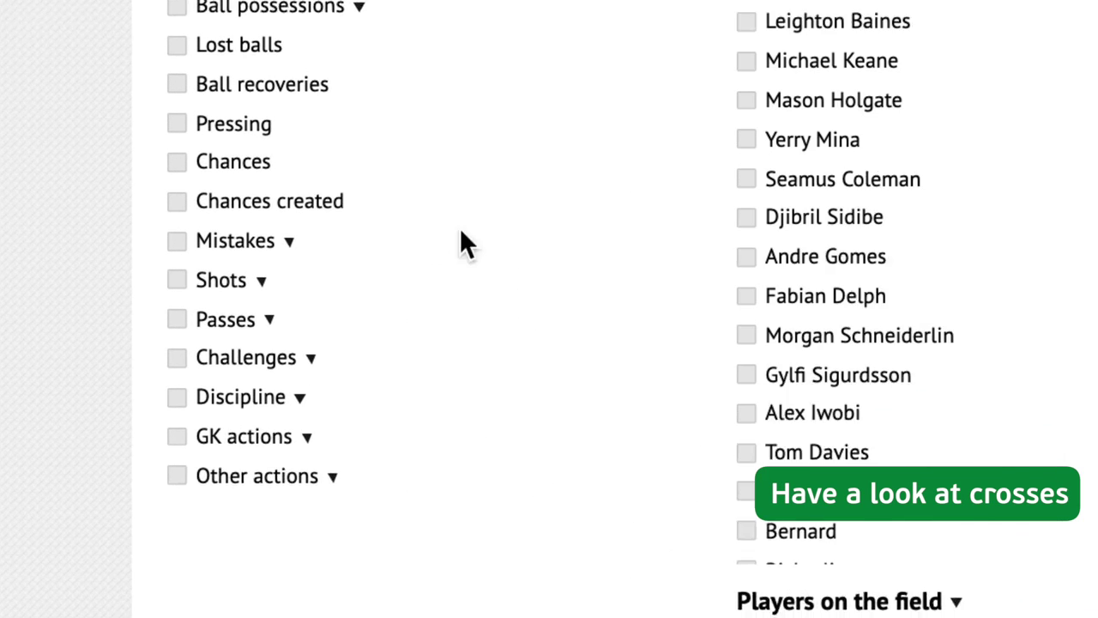
Step: Filter Everton's accurate crosses with trajectory arrows and play the 33-episode playlist
click(268, 320)
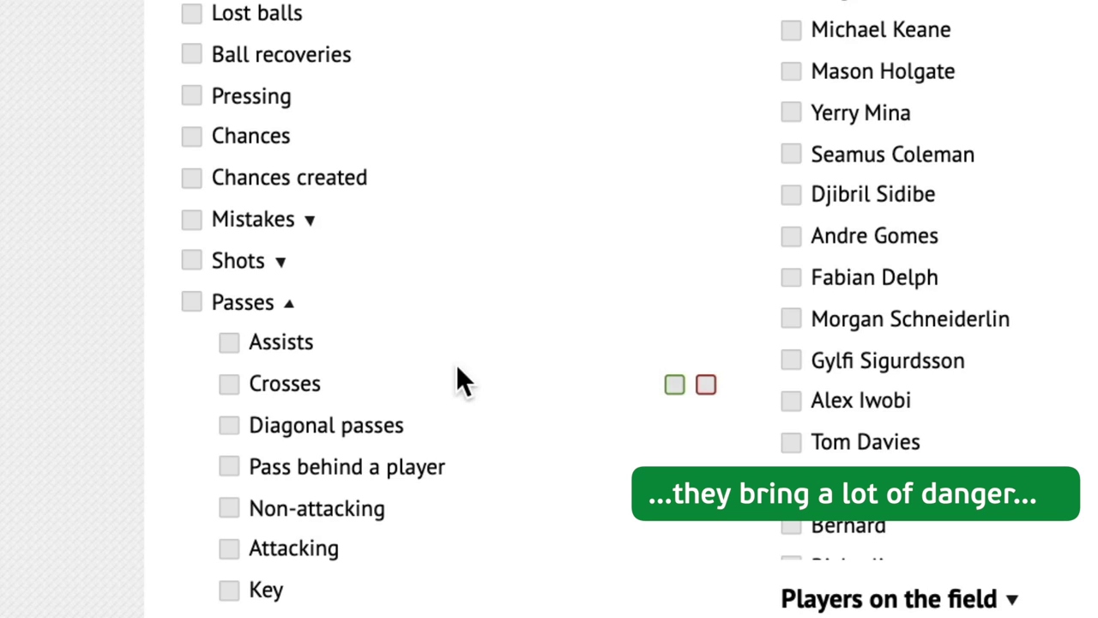
click(674, 385)
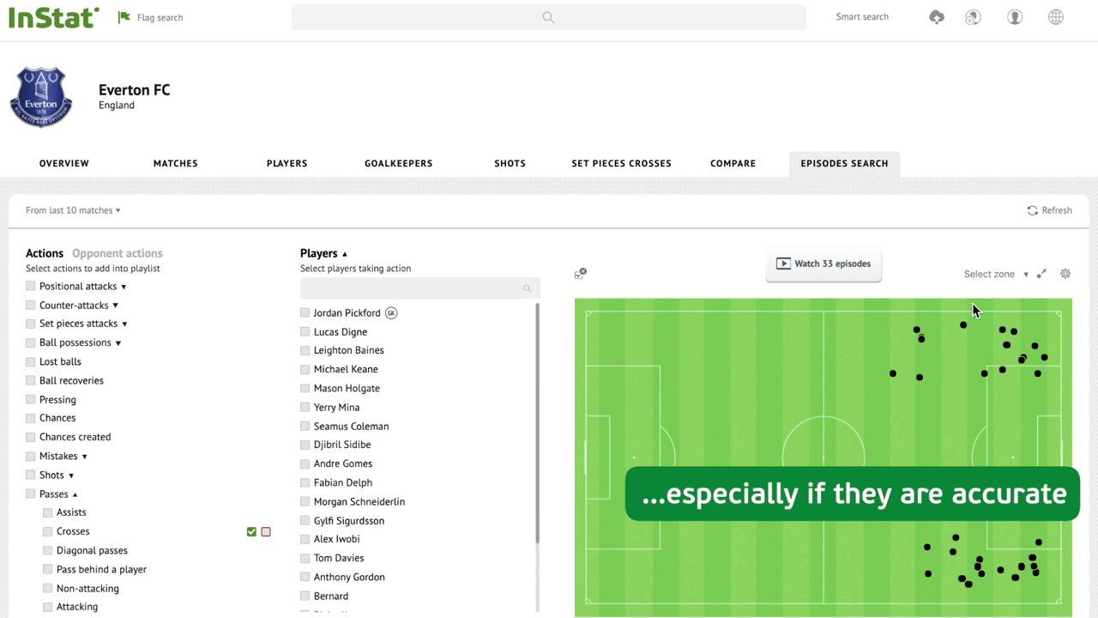
click(1041, 275)
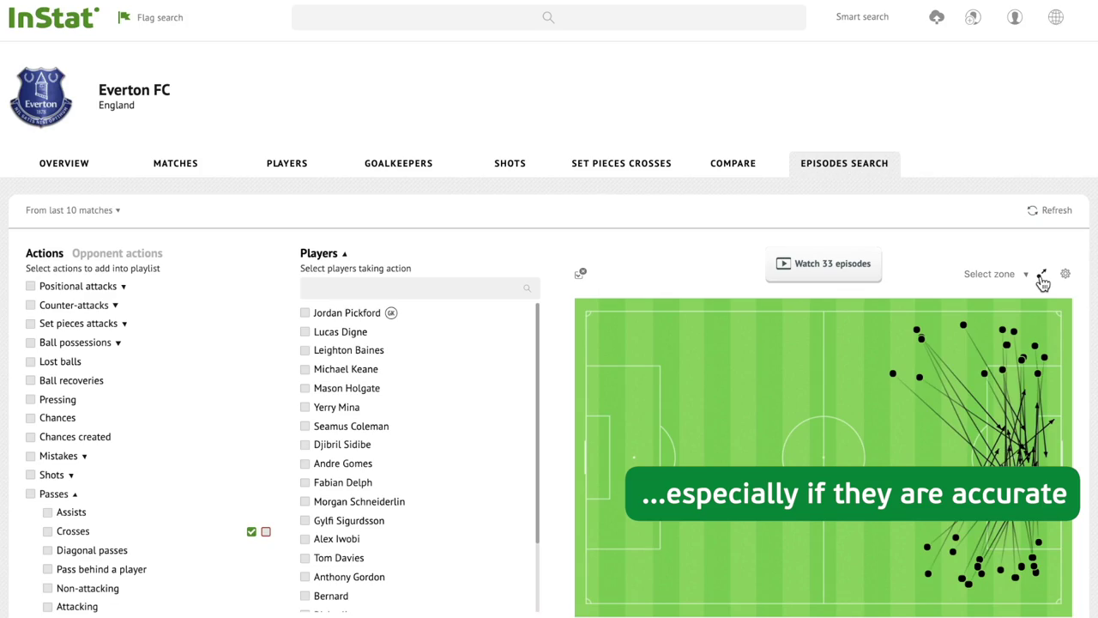
click(838, 280)
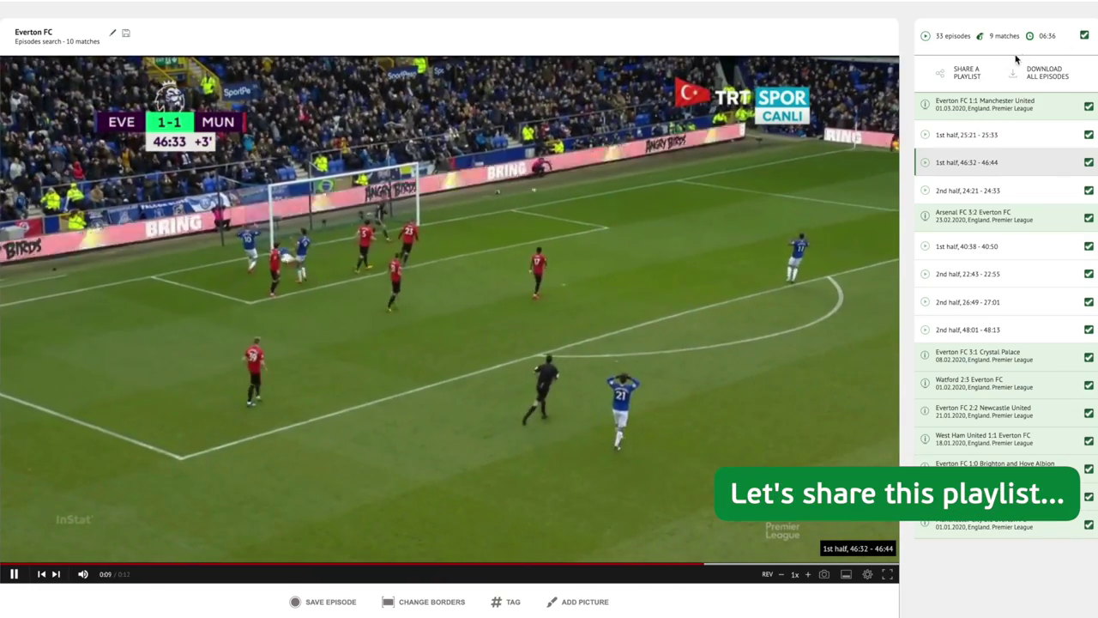
click(961, 72)
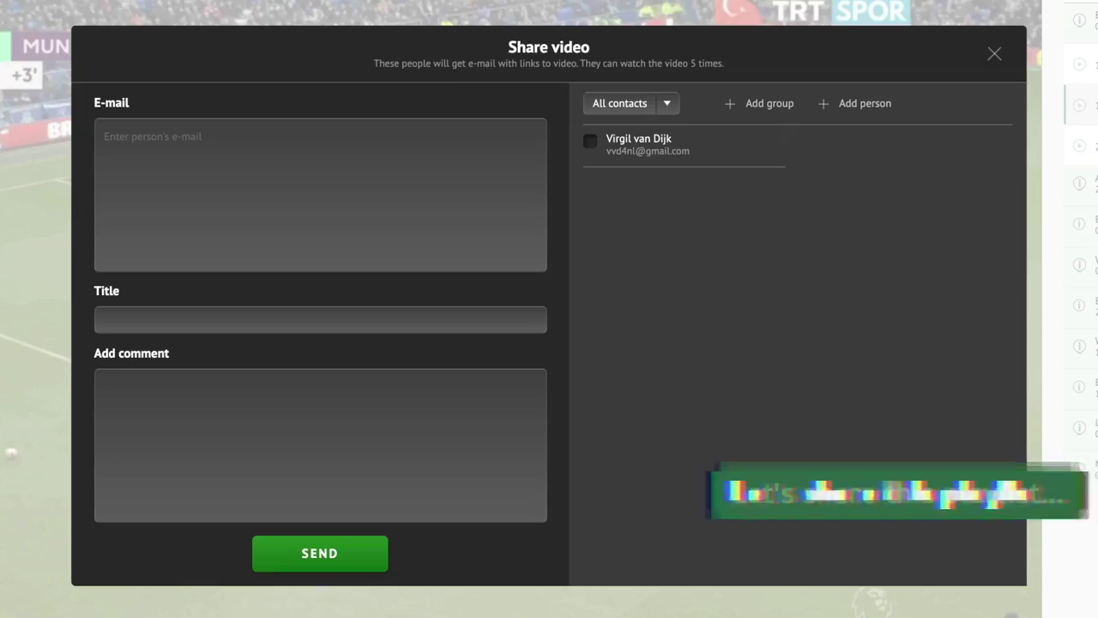
Step: Select the saved contact and add a new defender contact with name and e-mail
click(591, 142)
click(851, 106)
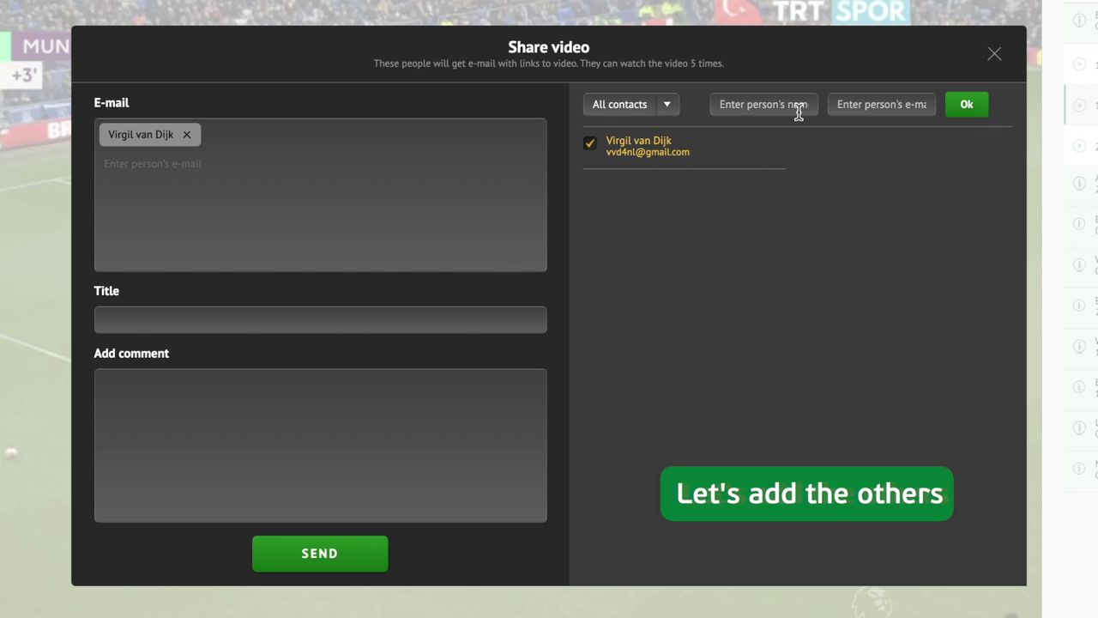
text(Joe Gomez)
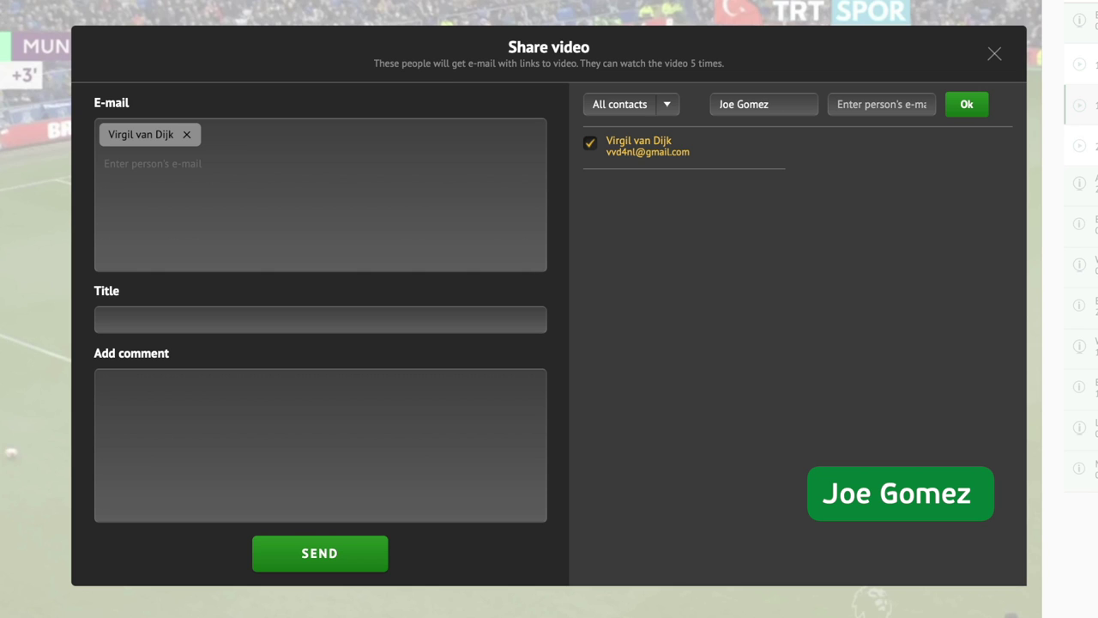
click(880, 104)
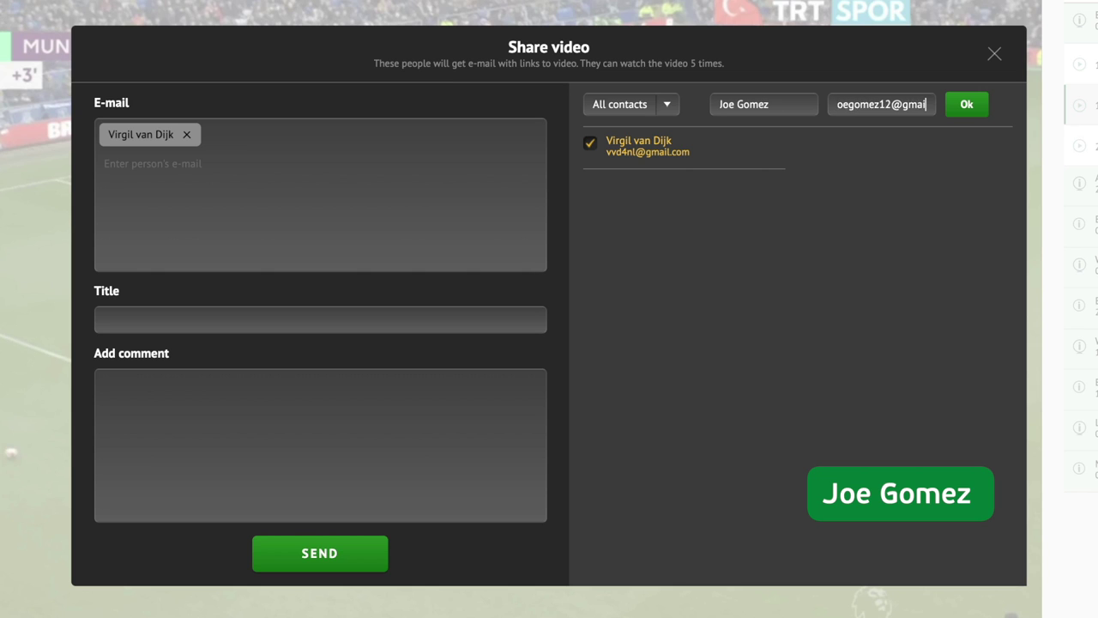
click(940, 106)
click(949, 103)
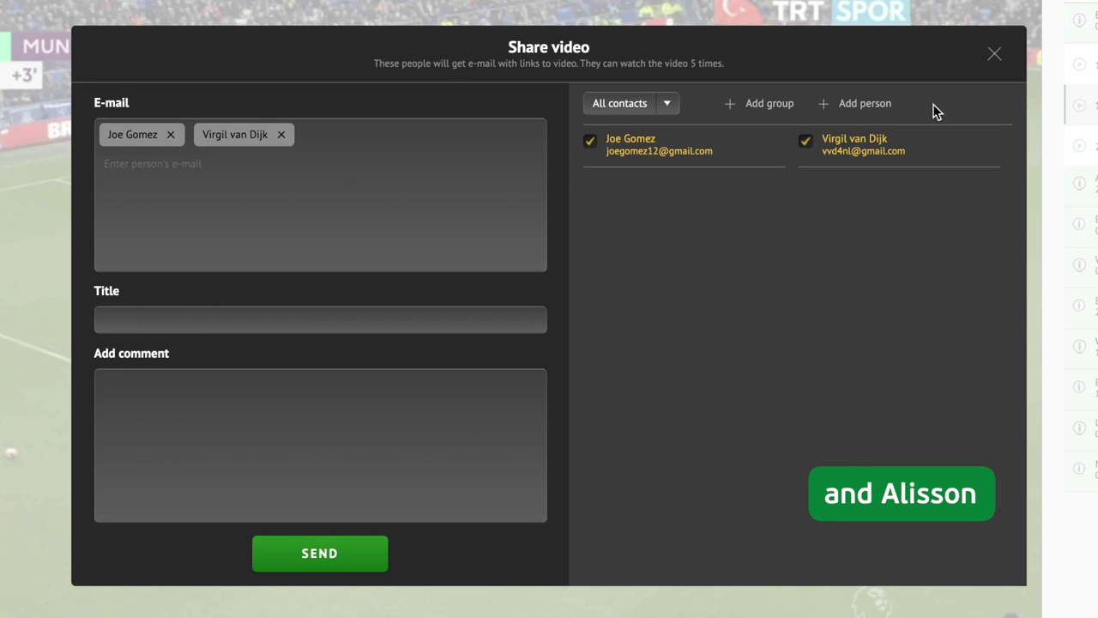
Step: Add the goalkeeper as a new recipient contact with name and e-mail address
click(879, 103)
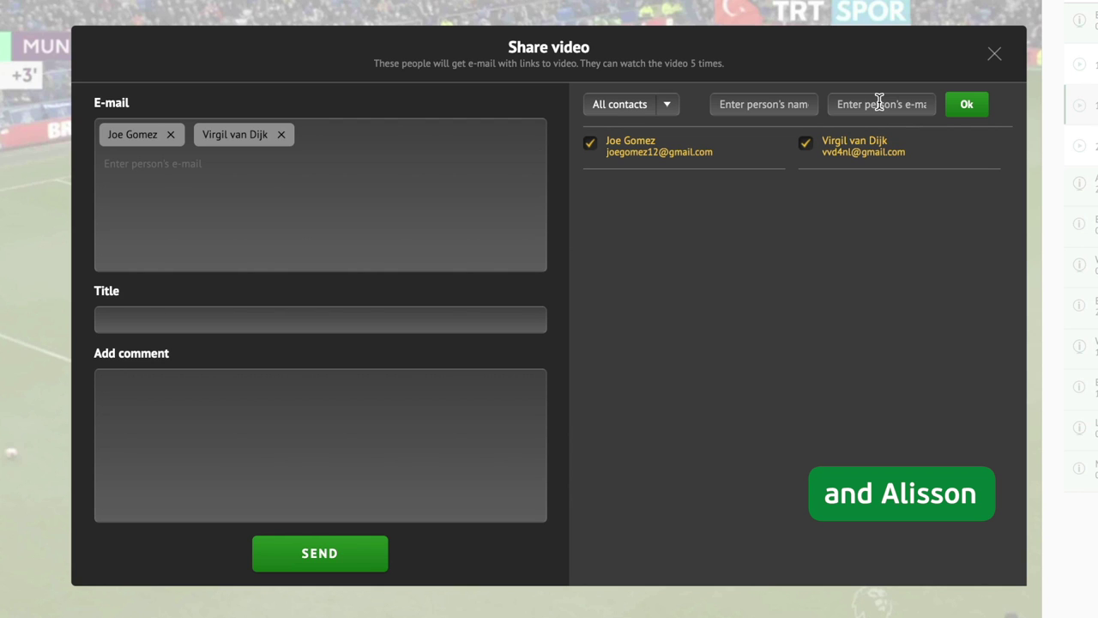
click(800, 104)
text(Alisson Becker)
click(881, 104)
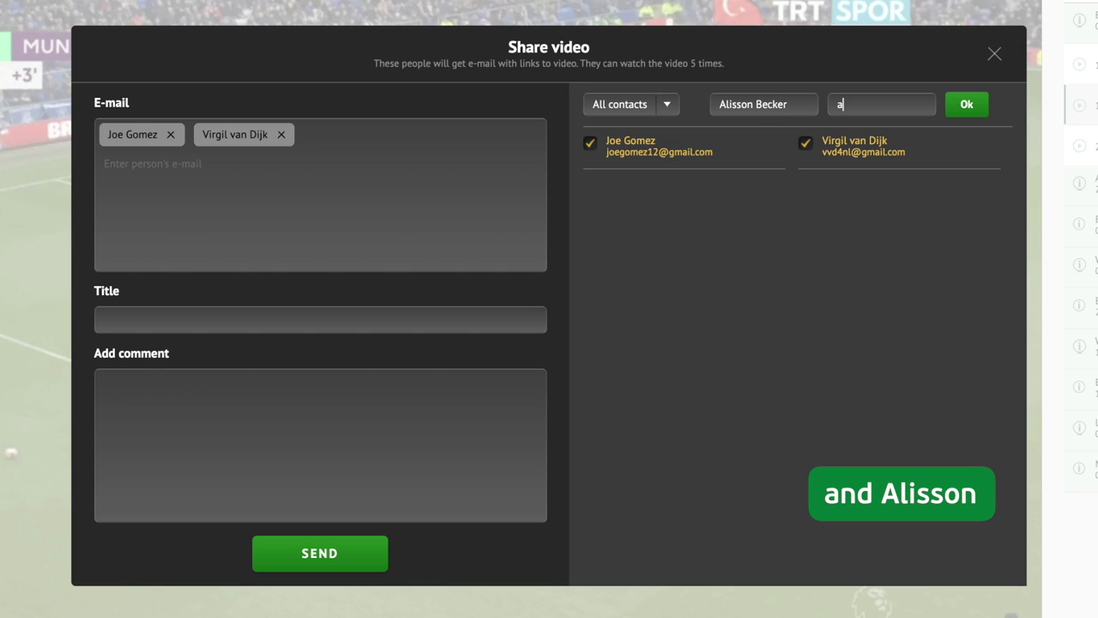
click(976, 105)
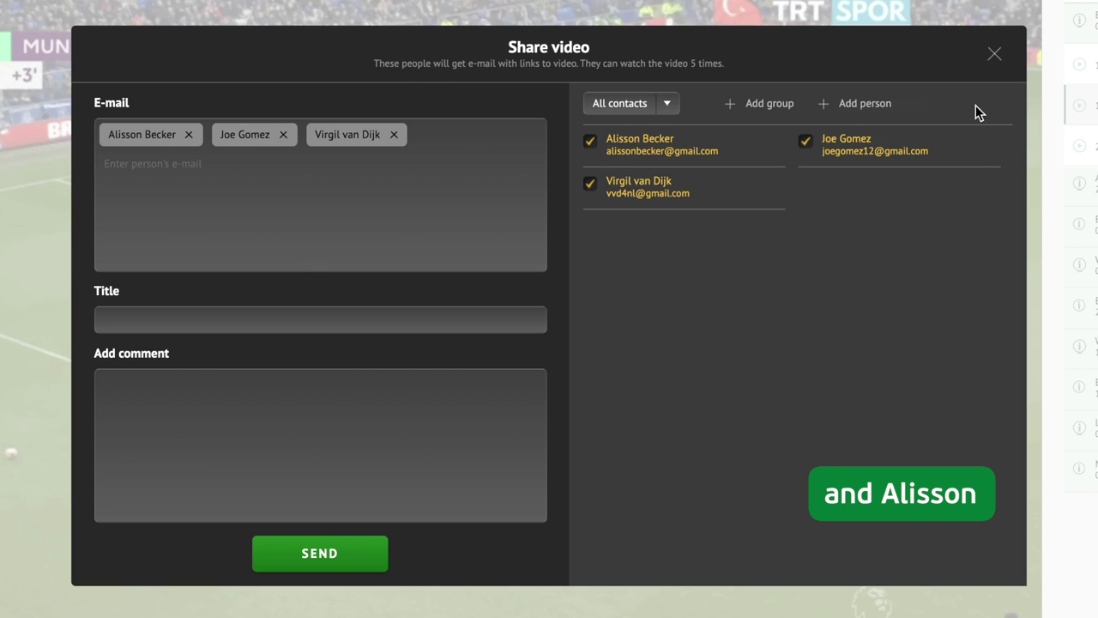
click(777, 105)
Step: Create group 'CD+GK' with all three contacts and title the share 'Everton's passes into penalty box'
text(CD+GK)
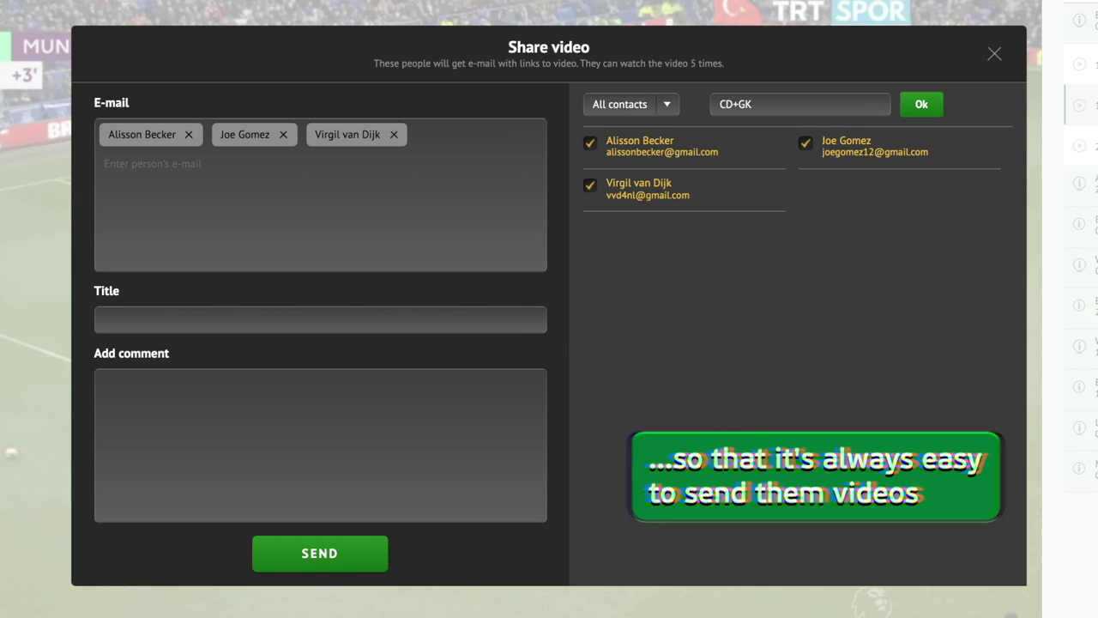
click(921, 105)
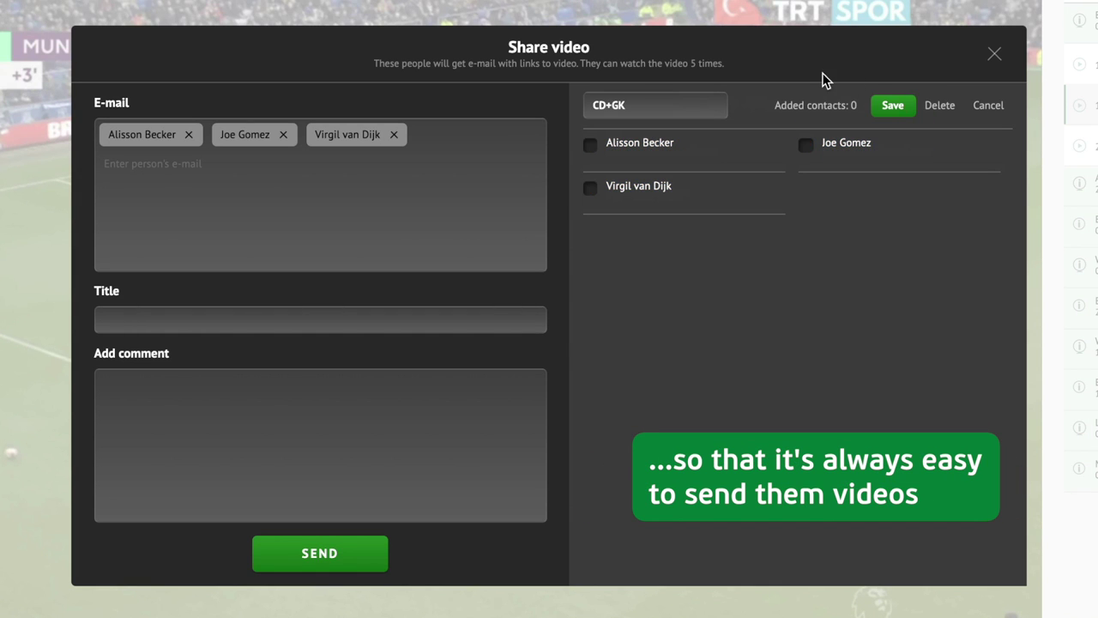
click(590, 145)
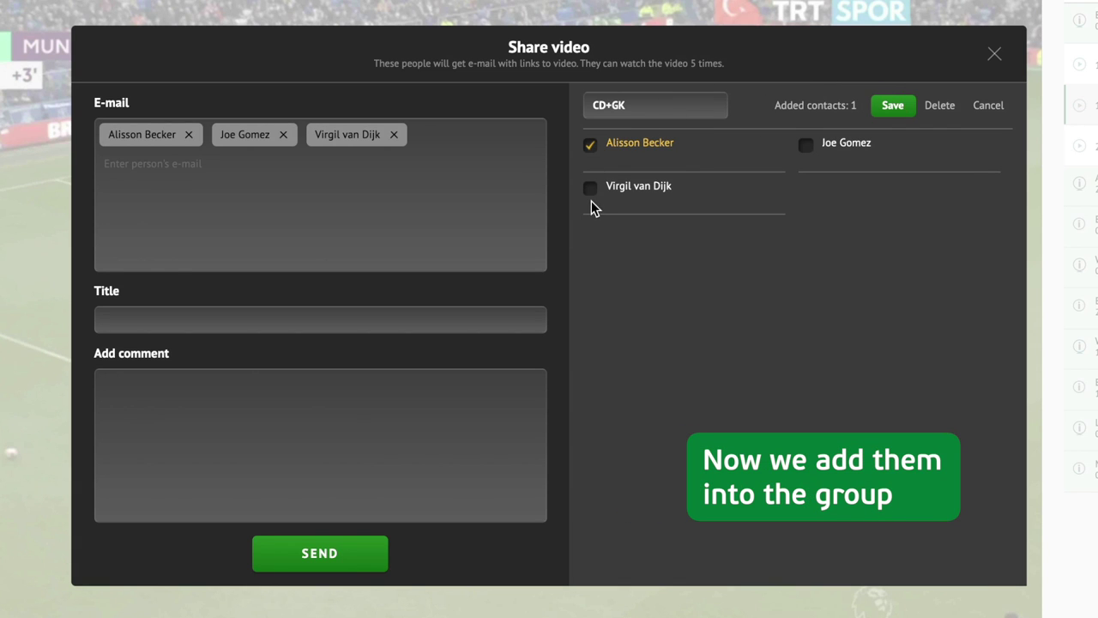
click(590, 188)
click(823, 144)
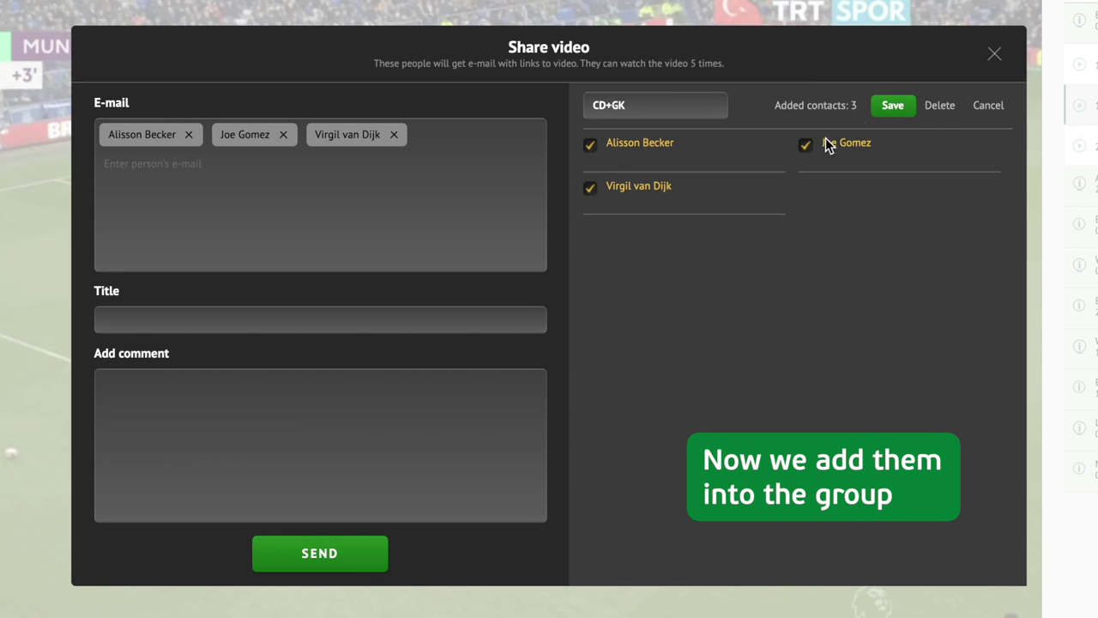
click(892, 107)
click(193, 314)
text(Everton's passes into pena)
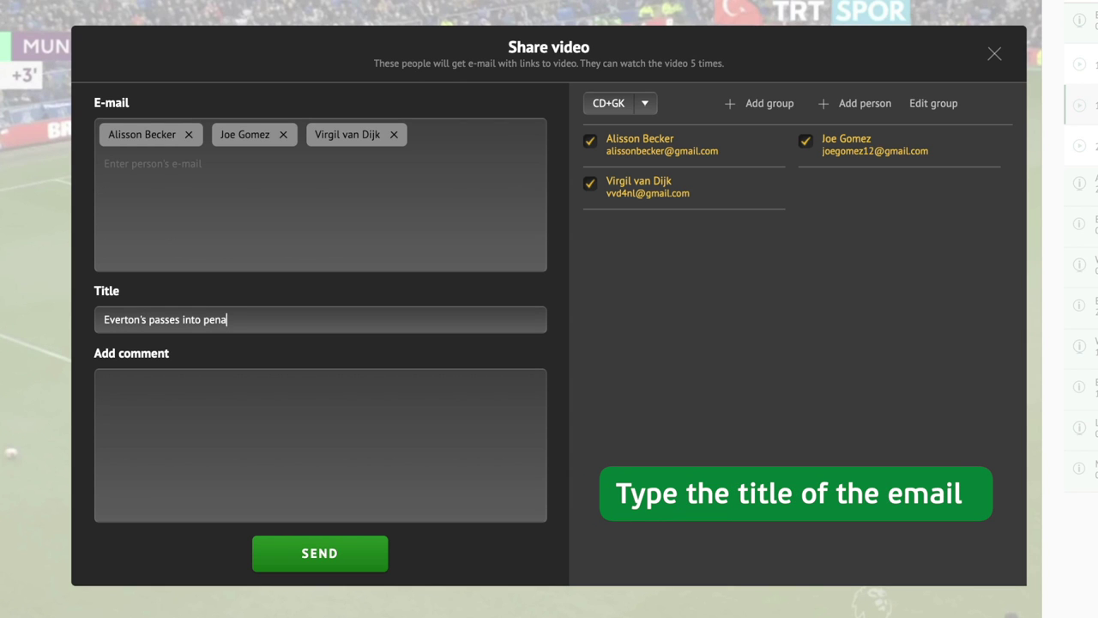
text(lty box)
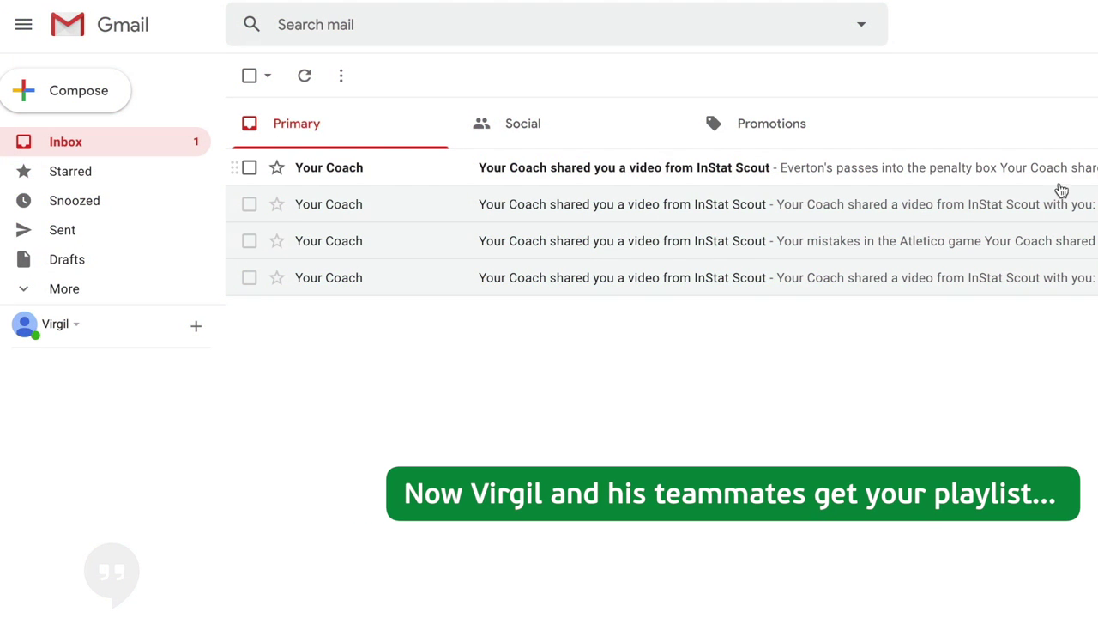
Step: Open the top Gmail message sharing the 'Everton's passes into penalty box' playlist
click(1061, 182)
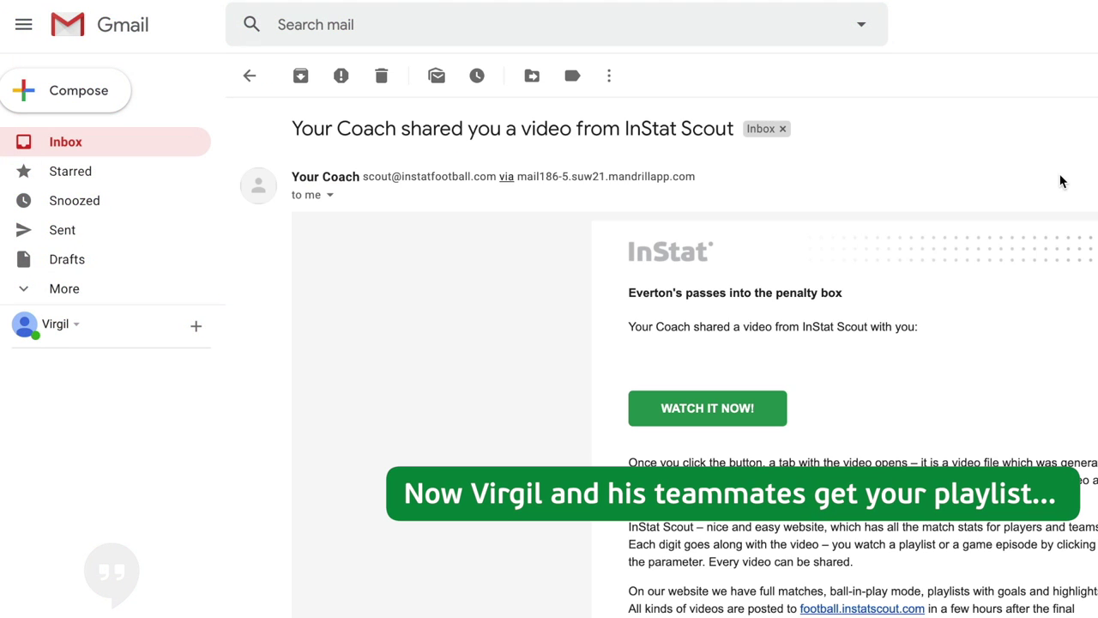